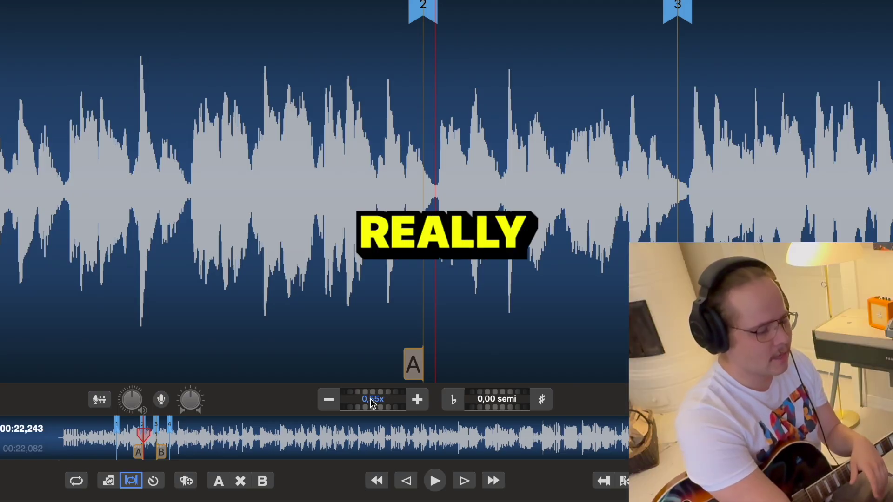
# Step: Play and stop the song, step between markers 1 and 2, and turn off the marker 2–3 loop
pyautogui.press('space')
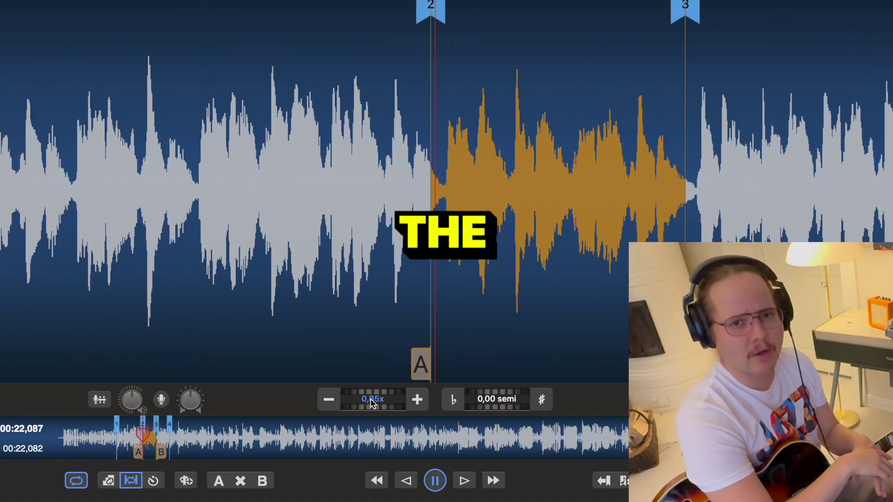
pyautogui.press('space')
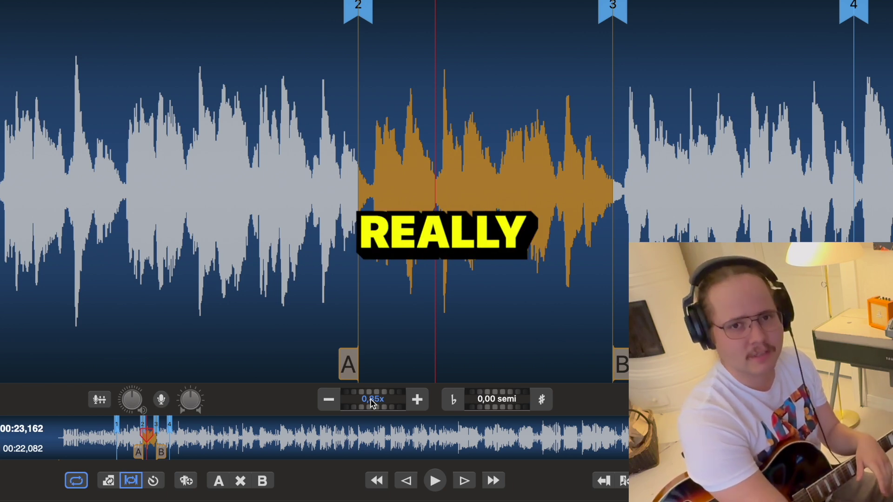
pyautogui.press('Left')
pyautogui.press('Left')
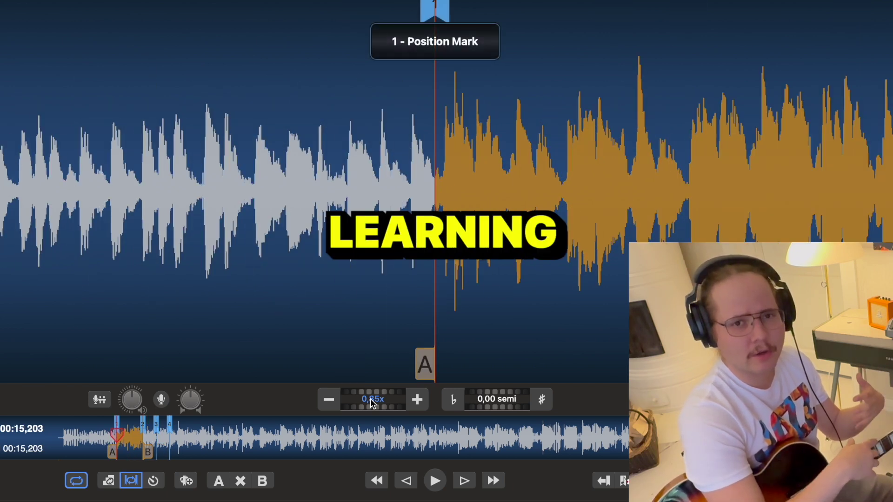
pyautogui.press('Right')
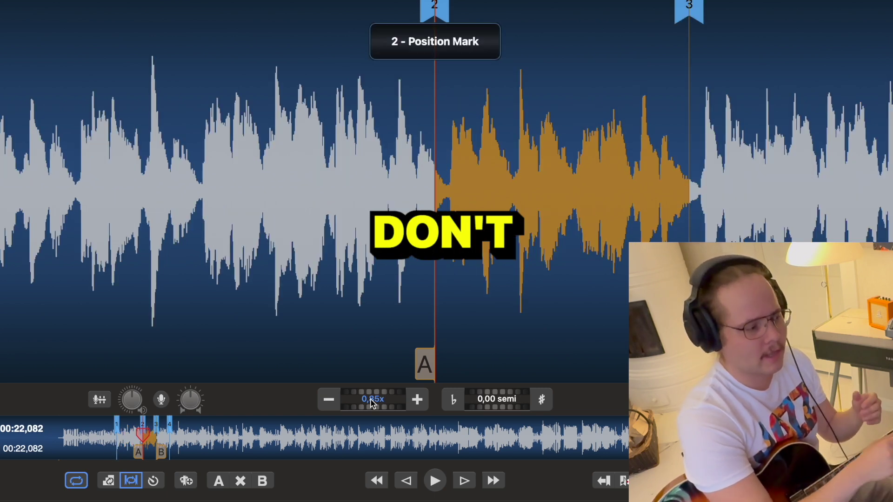
pyautogui.press('l')
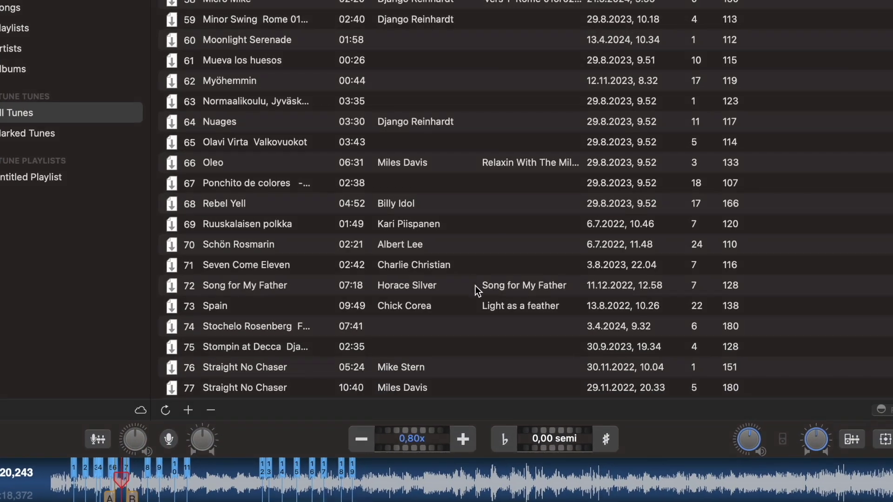
pyautogui.scroll(10, 475, 286)
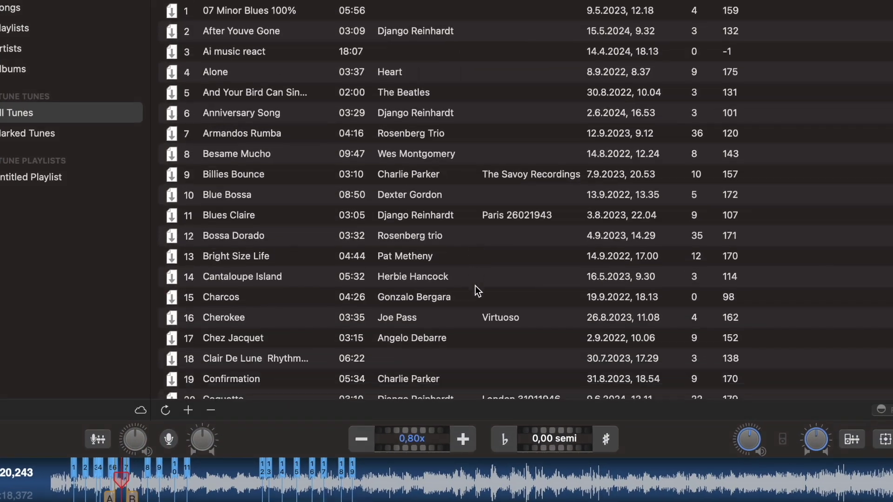
pyautogui.scroll(-1, 425, 239)
pyautogui.scroll(-15, 367, 237)
pyautogui.scroll(-8, 368, 237)
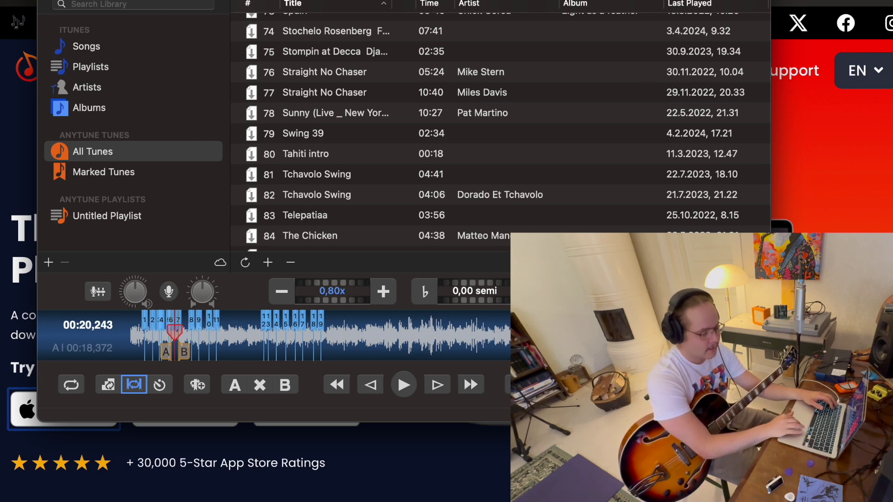
# Step: Import the Now's The time MP3 into the All Tunes library
pyautogui.moveTo(889, 139); pyautogui.dragTo(830, 77)
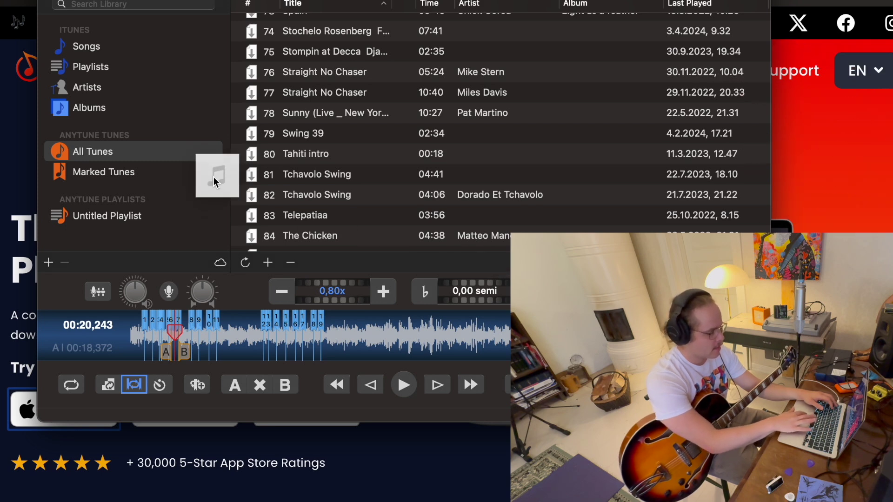
pyautogui.moveTo(830, 77); pyautogui.dragTo(167, 160)
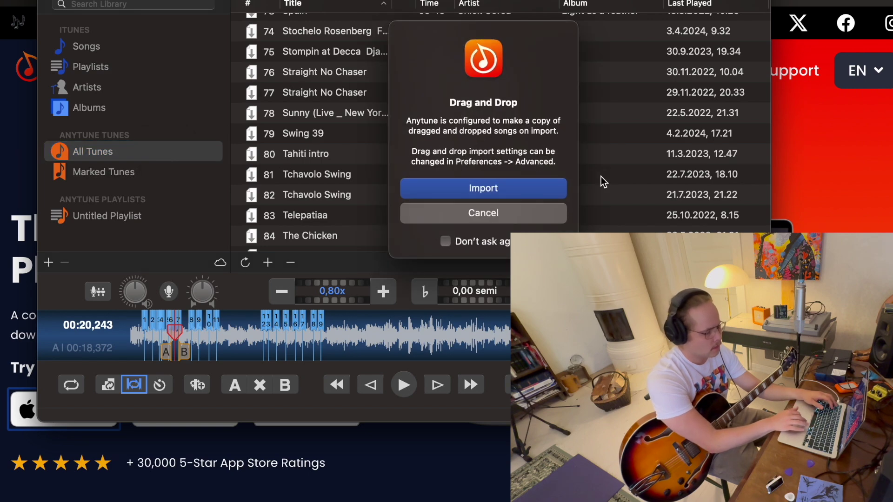
pyautogui.click(522, 195)
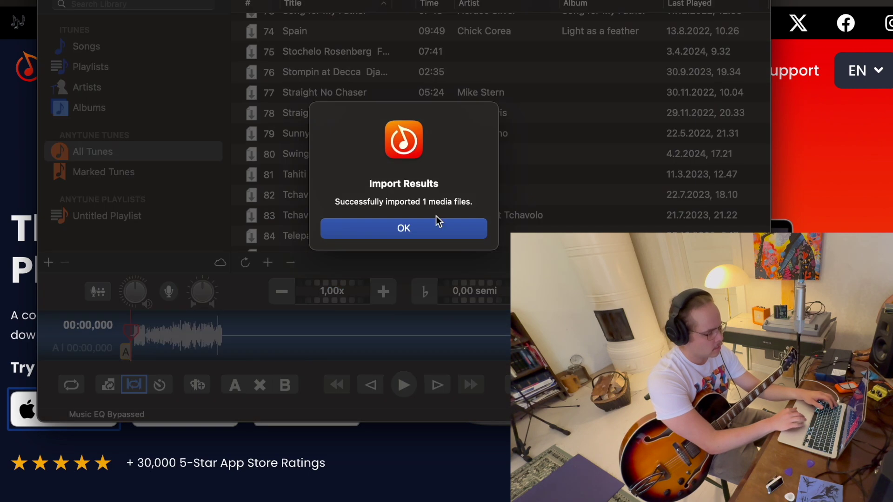
pyautogui.click(436, 221)
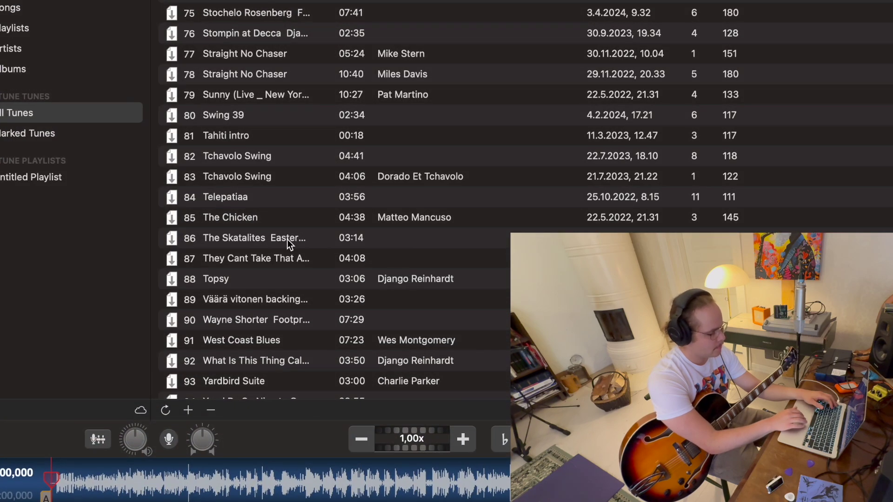
pyautogui.scroll(-2, 287, 239)
pyautogui.scroll(3, 287, 239)
pyautogui.scroll(5, 286, 239)
pyautogui.scroll(5, 287, 239)
pyautogui.scroll(2, 287, 239)
# Step: Set the song's Artist to Charlie Parker in its info editor
pyautogui.rightClick(262, 132)
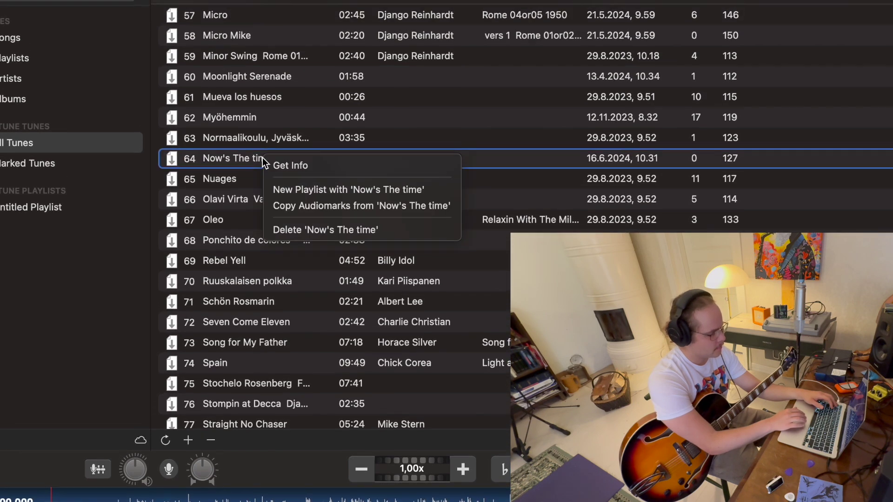
pyautogui.click(291, 183)
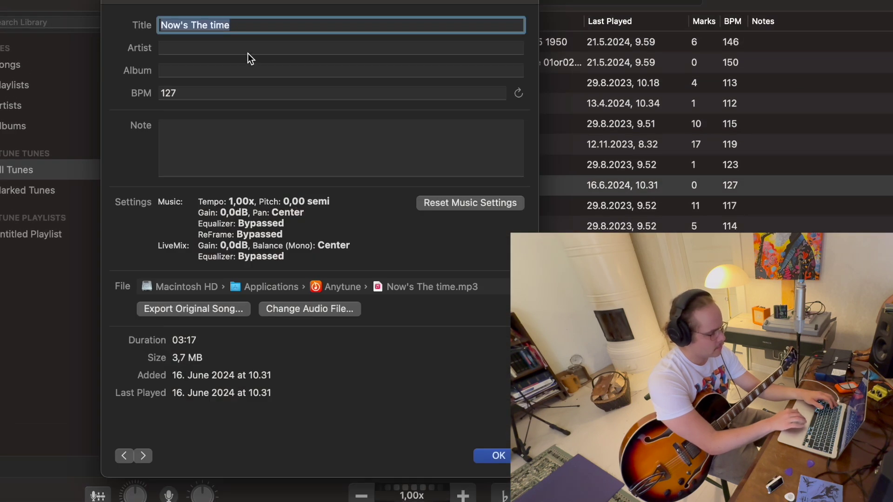
pyautogui.click(224, 47)
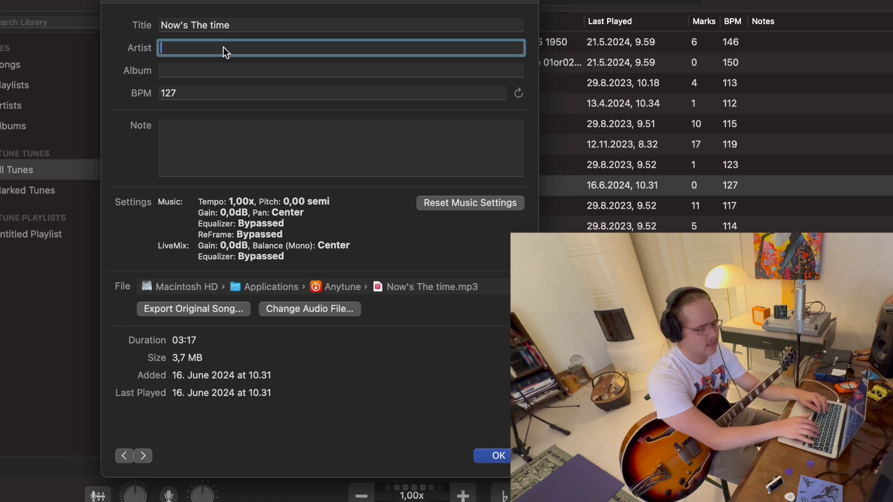
pyautogui.write('Chrlie')
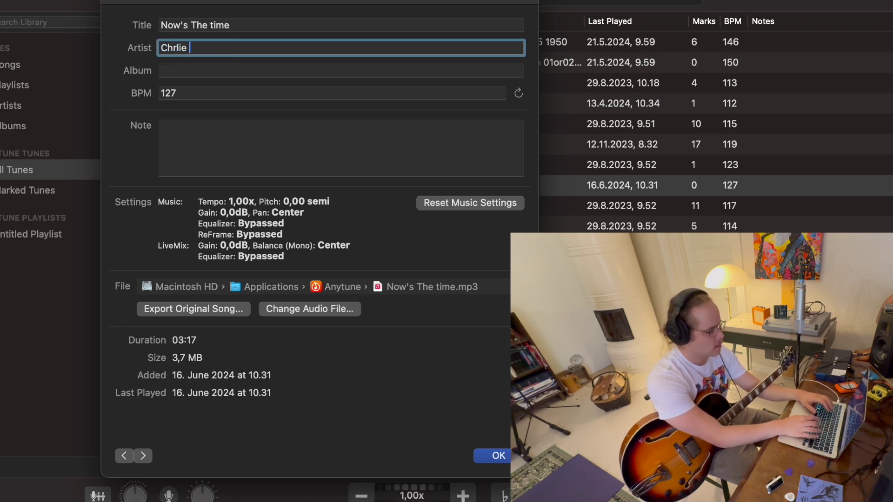
pyautogui.press('BackSpace')
pyautogui.press('BackSpace')
pyautogui.press('BackSpace')
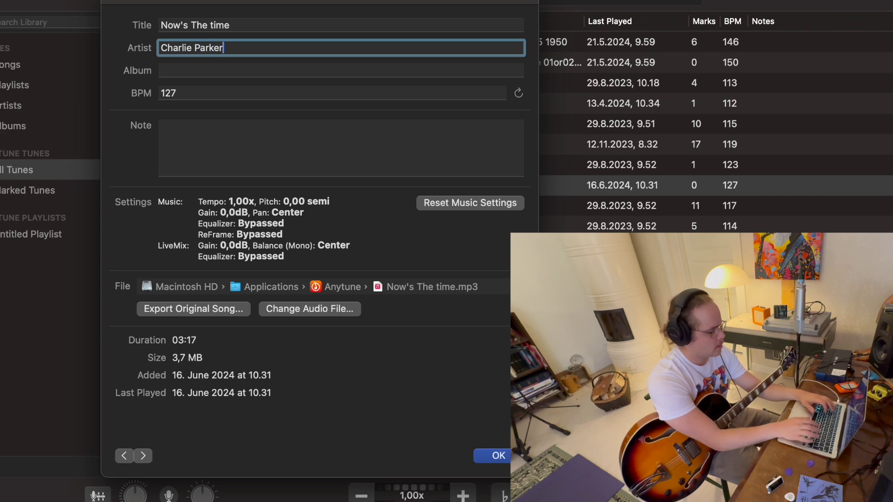
pyautogui.click(499, 456)
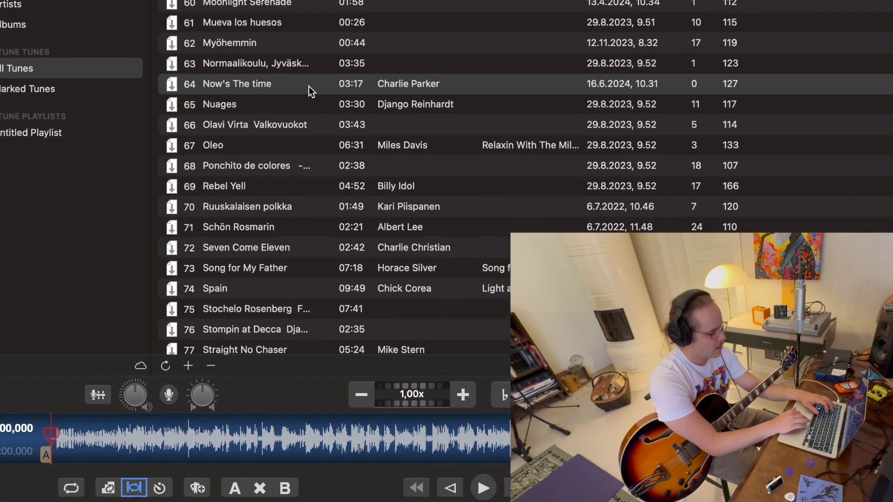
pyautogui.doubleClick(310, 87)
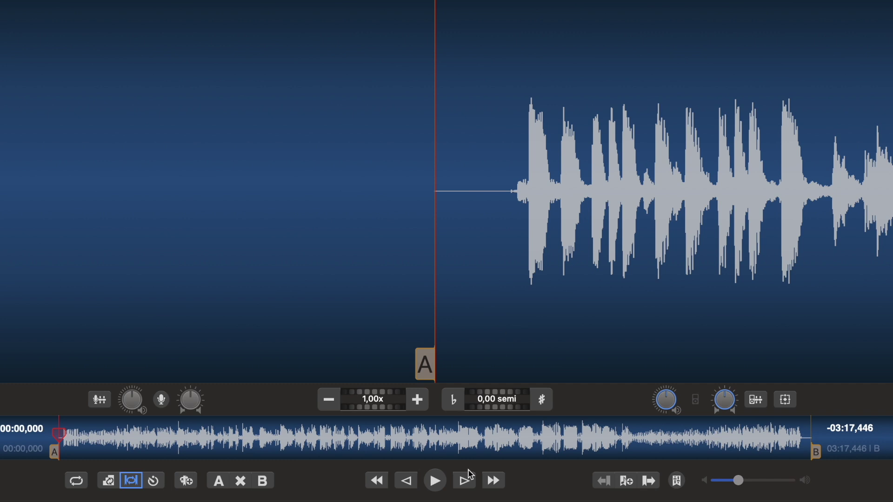
pyautogui.press('space')
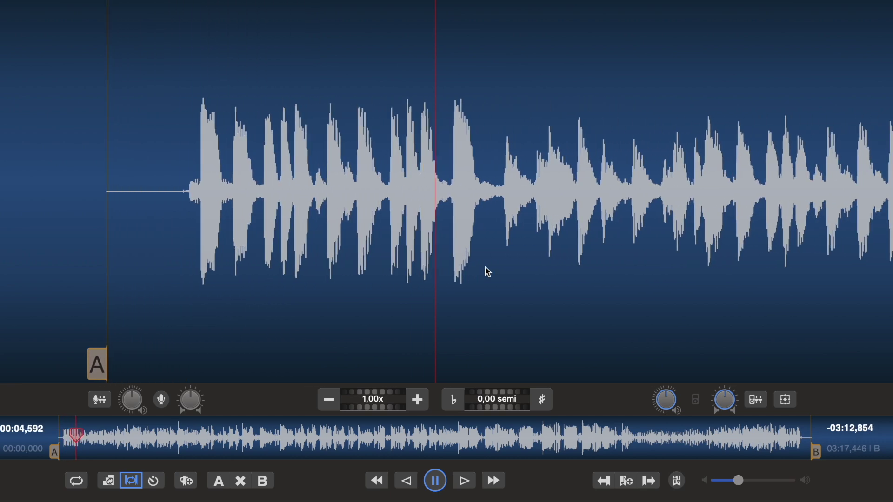
pyautogui.press('space')
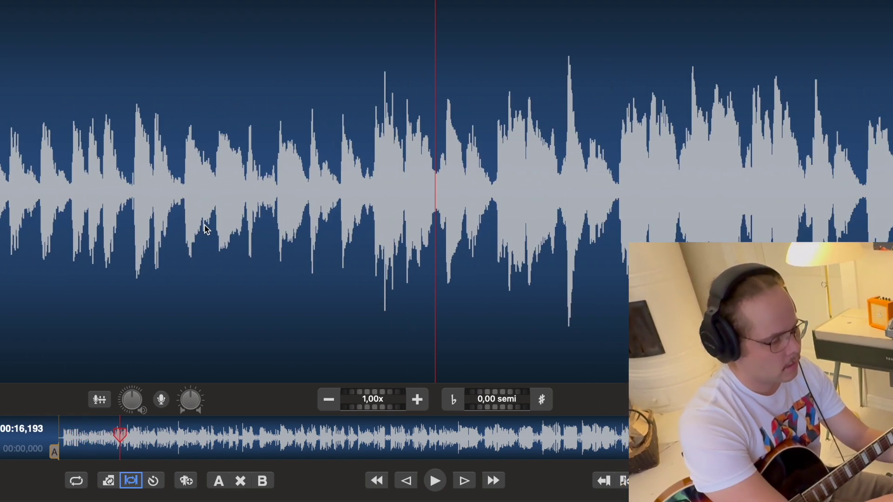
pyautogui.press('space')
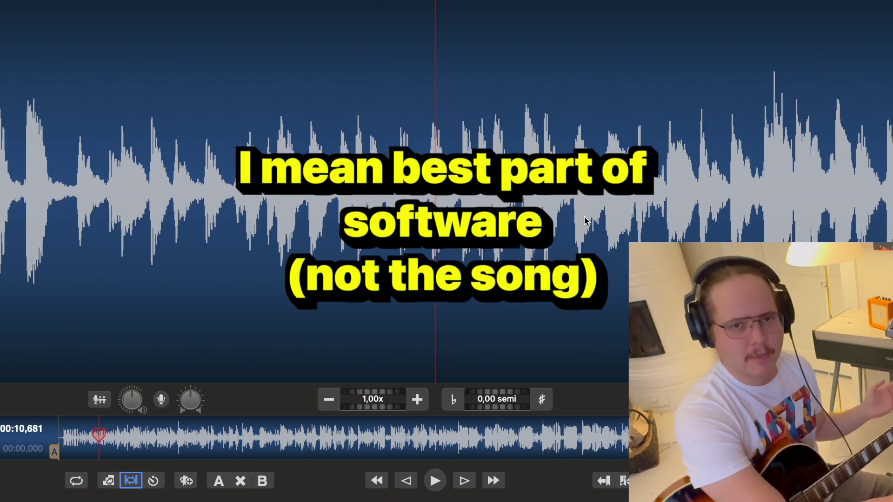
# Step: Play the song and drop position marks 1 and 2 at phrase starts
pyautogui.press('space')
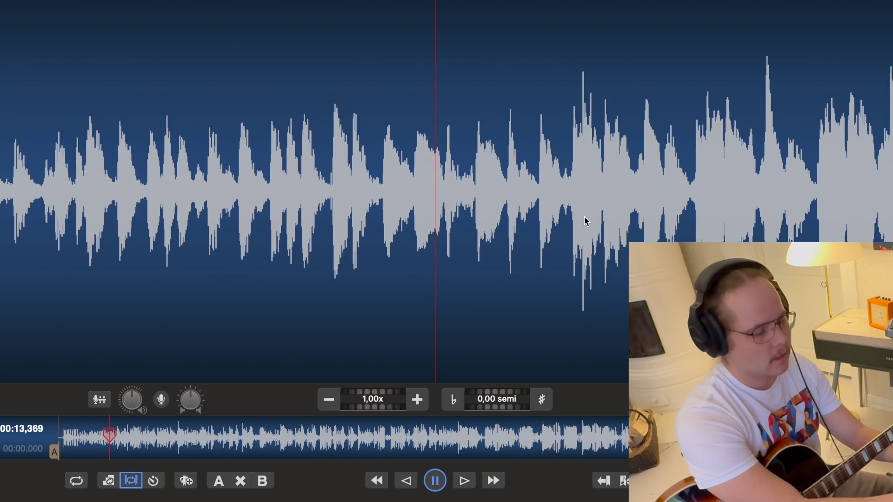
pyautogui.press('m')
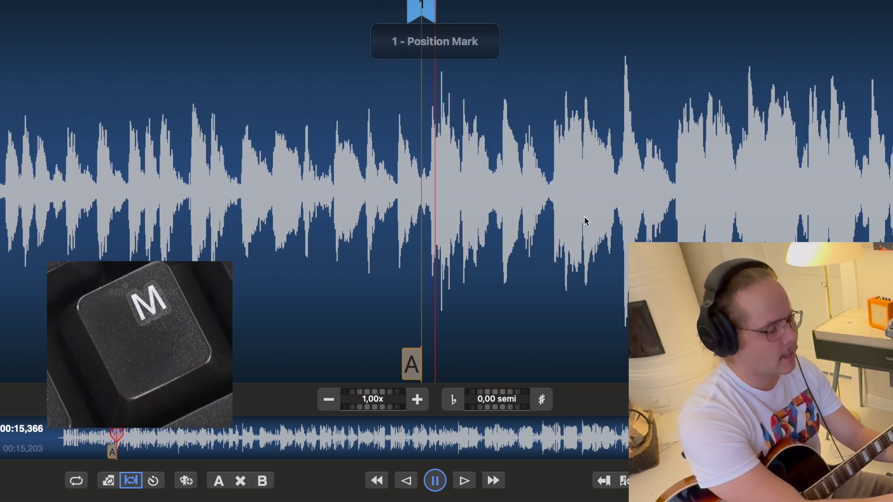
pyautogui.press('space')
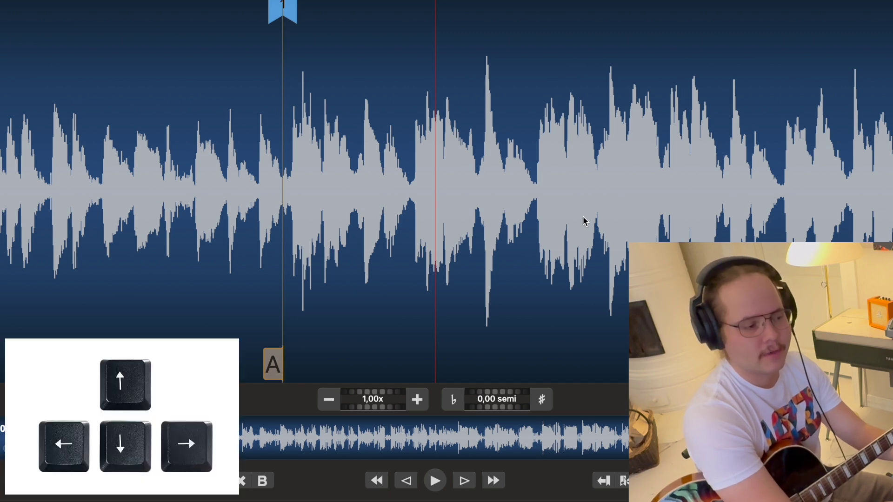
pyautogui.press('Left')
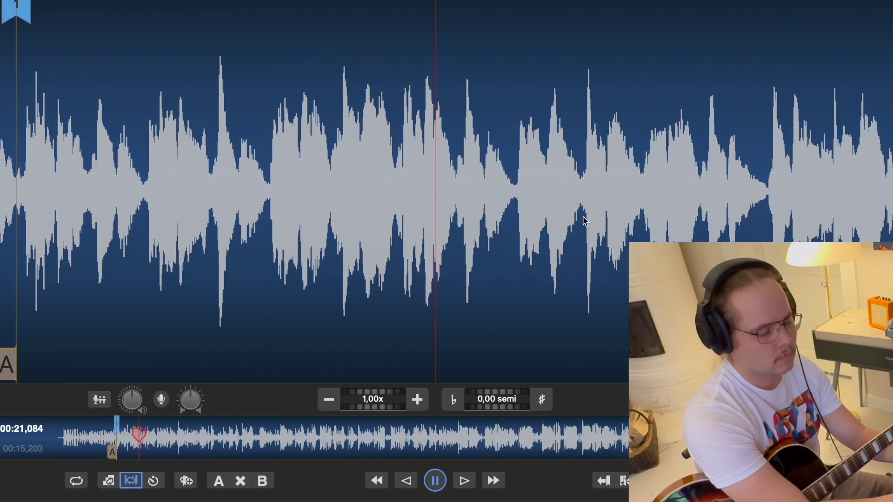
pyautogui.press('m')
pyautogui.press('space')
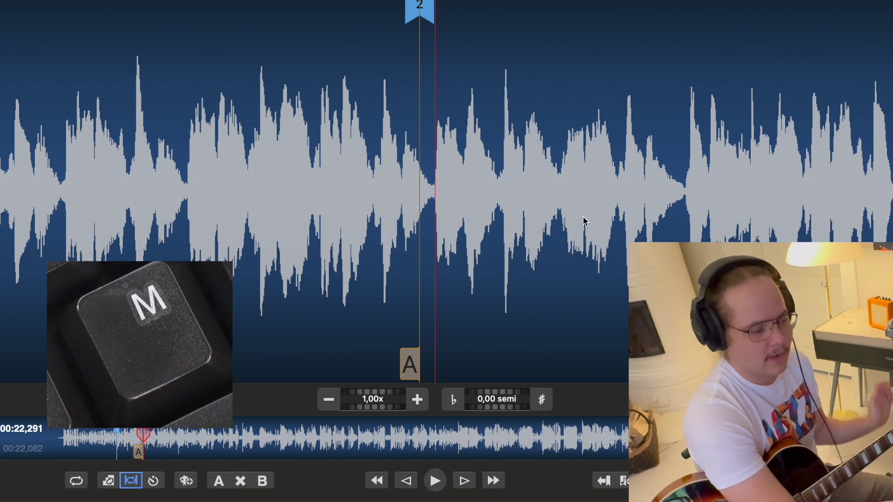
pyautogui.press('Left')
# Step: Set loop points A and B around marks 1–2, then play and stop at mark 2
pyautogui.press('b')
pyautogui.press('Left')
pyautogui.press('a')
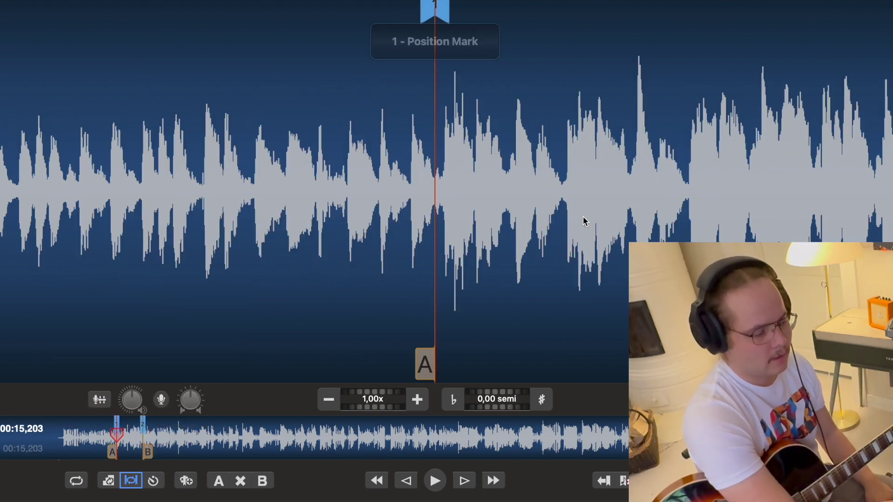
pyautogui.press('space')
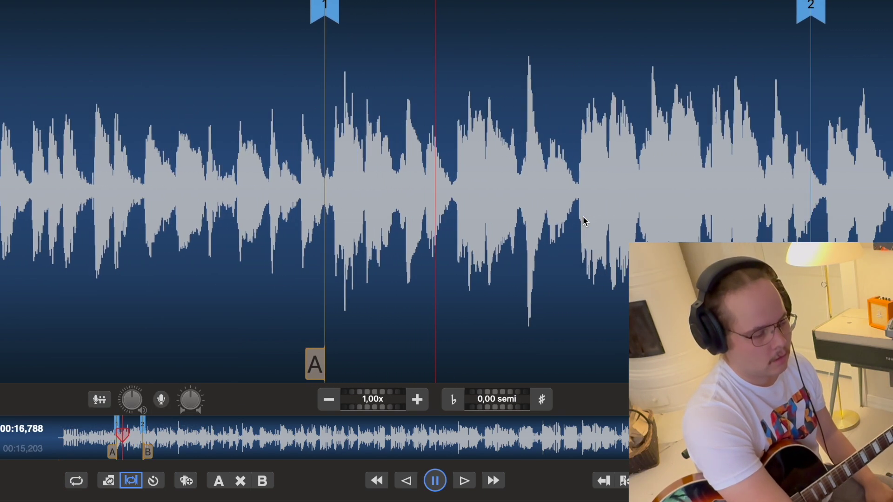
pyautogui.press('space')
pyautogui.press('Right')
pyautogui.press('a')
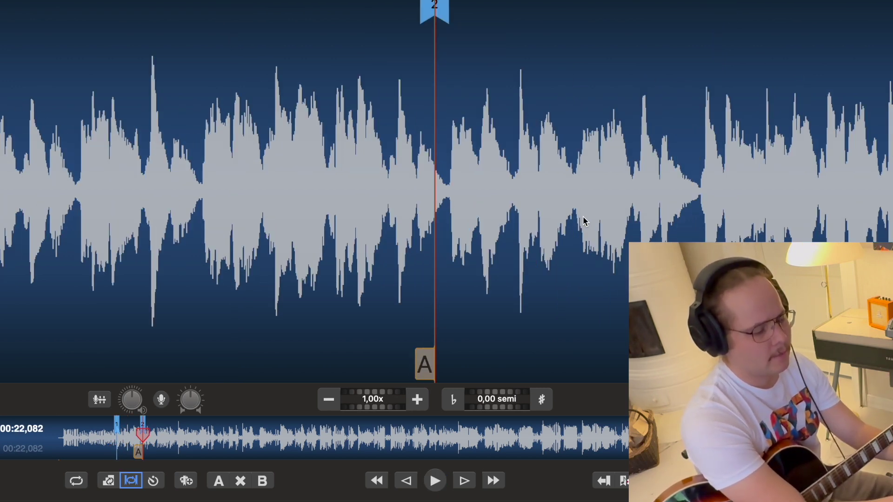
# Step: Add position marks 3 and 4 during playback, then step back to mark 1
pyautogui.press('space')
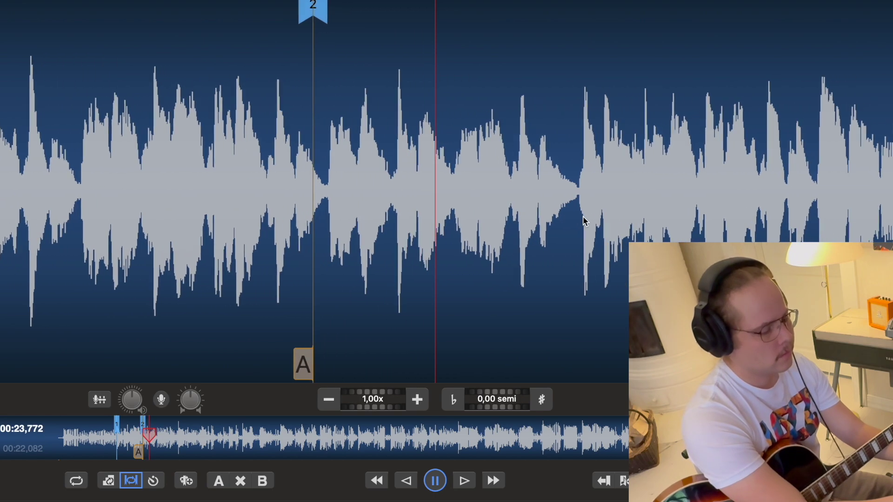
pyautogui.press('m')
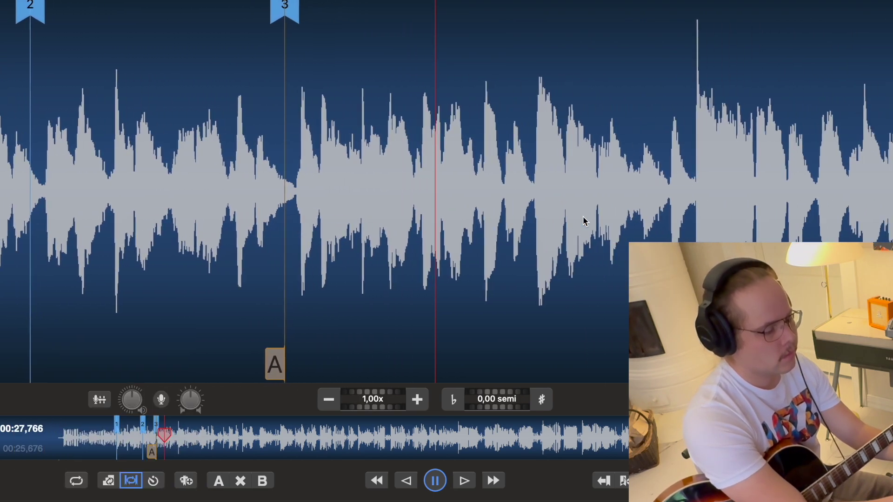
pyautogui.press('m')
pyautogui.press('space')
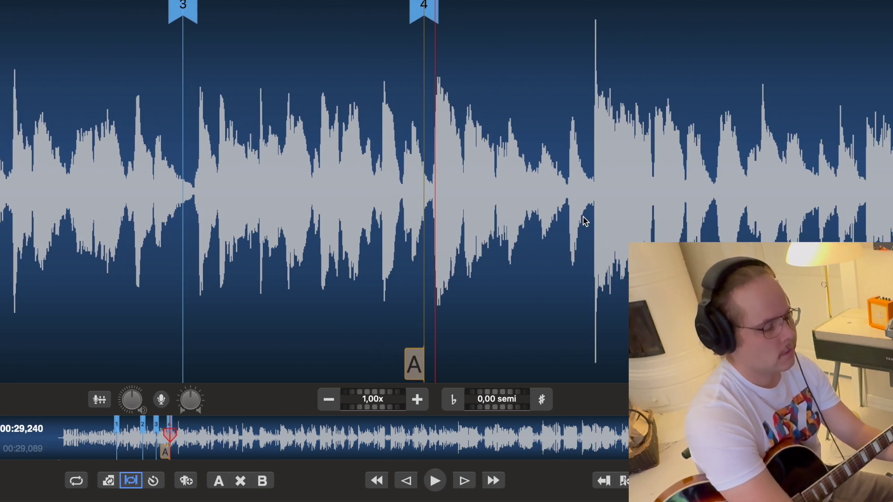
pyautogui.press('Left')
pyautogui.press('Left')
pyautogui.press('Left')
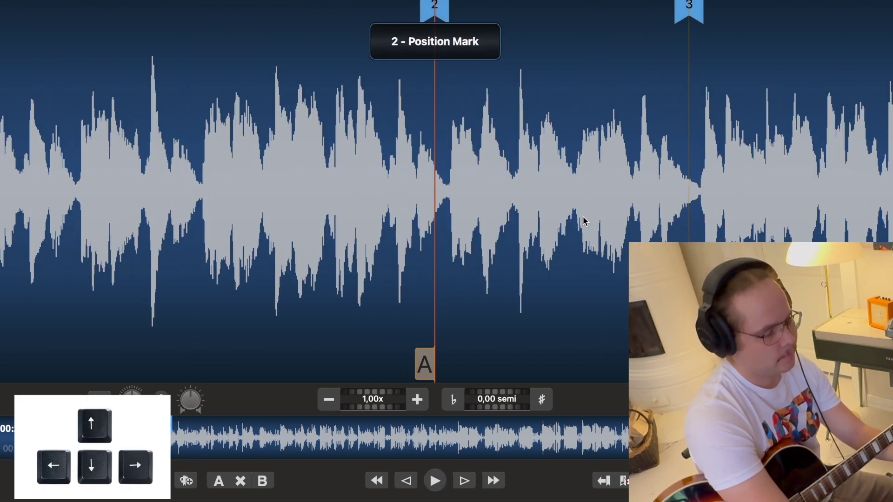
pyautogui.press('space')
pyautogui.press('Left')
pyautogui.press('Left')
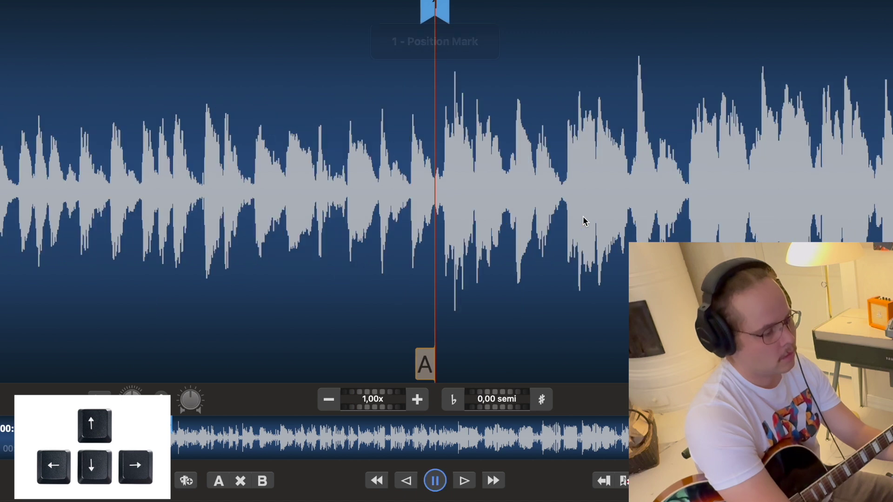
pyautogui.press('space')
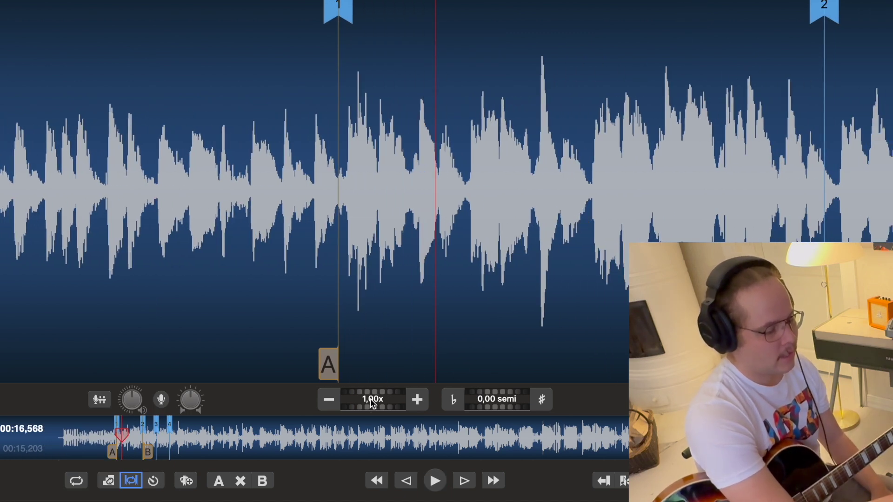
# Step: Replay from mark 1, slowing to 0.80x, then raising the speed to 0.85x
pyautogui.press('Left')
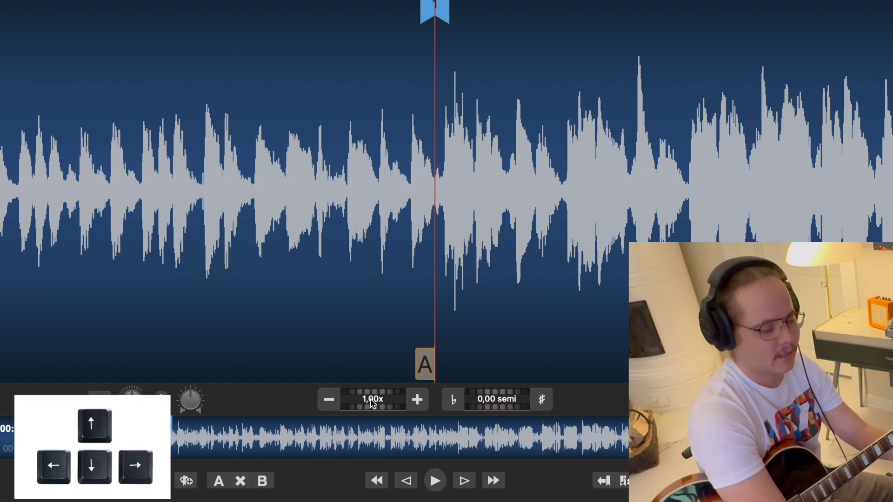
pyautogui.press('space')
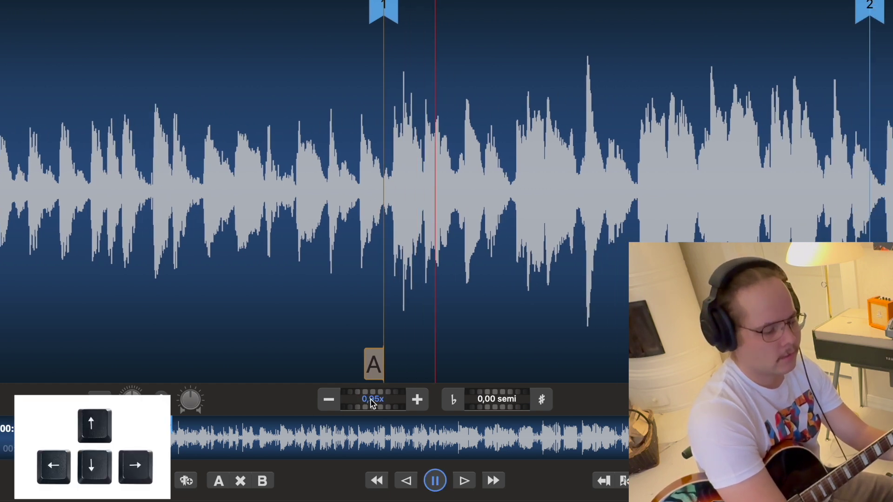
pyautogui.press('Down')
pyautogui.press('Down')
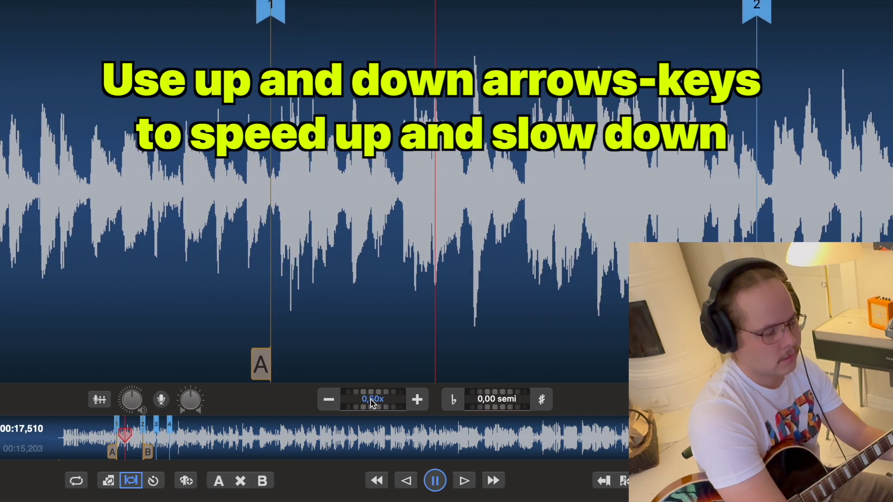
pyautogui.press('Up')
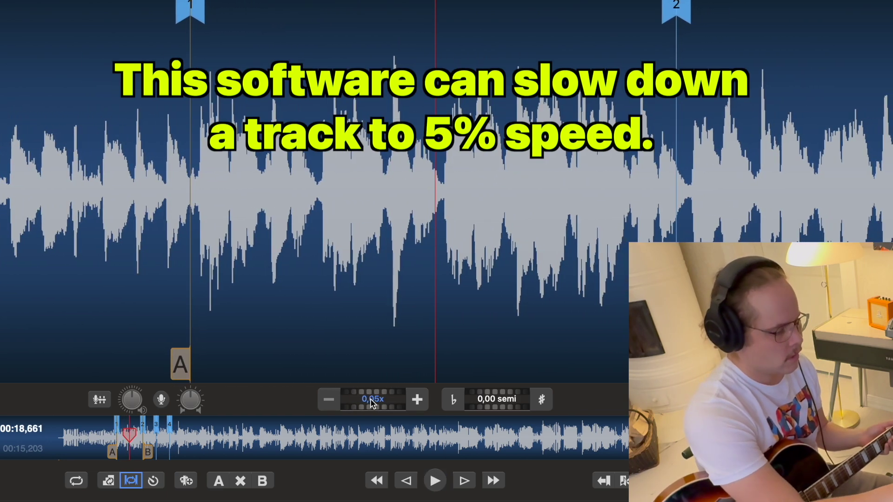
pyautogui.press('space')
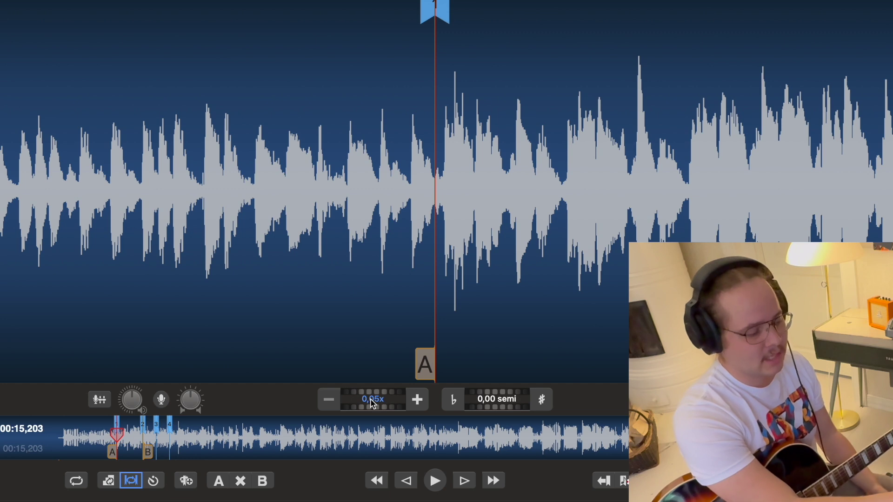
# Step: Practise the passage from mark 1 with repeated play and stop, then raise the speed to 0.85x
pyautogui.press('space')
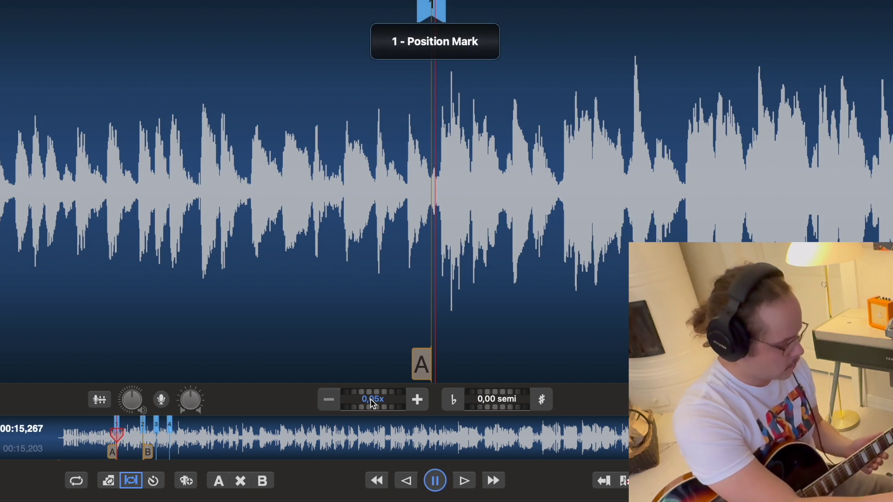
pyautogui.press('space')
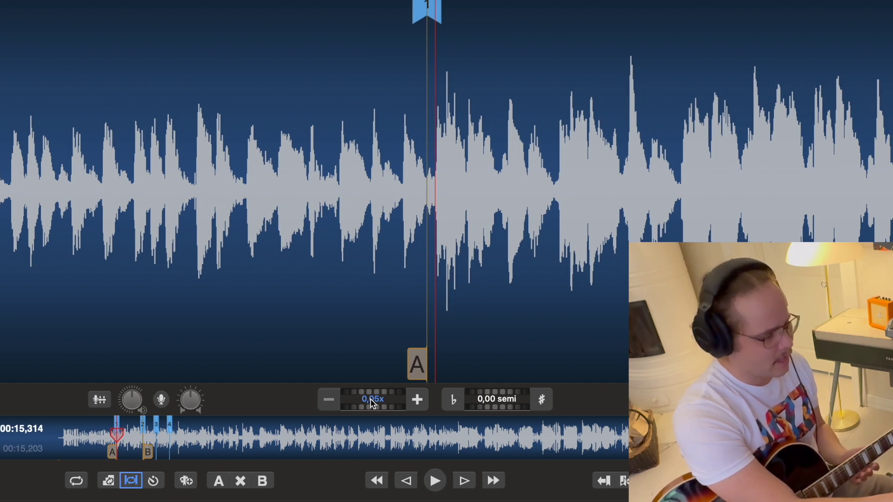
pyautogui.press('Left')
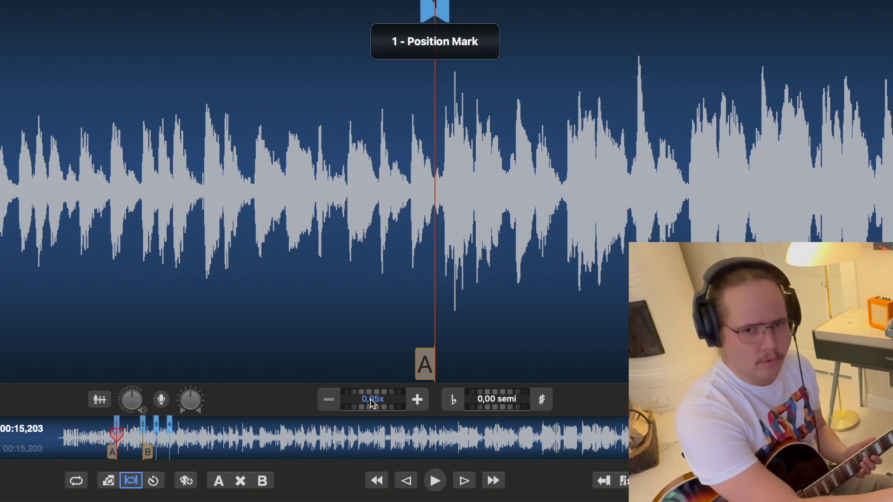
pyautogui.press('space')
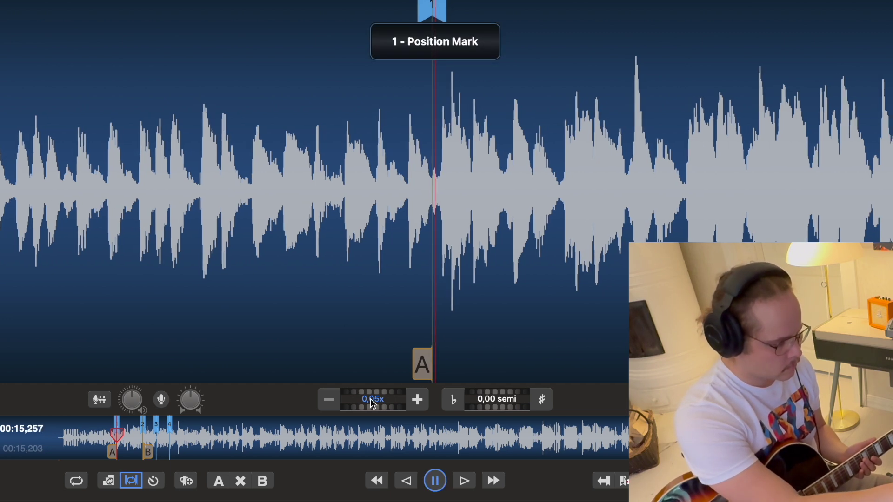
pyautogui.press('space')
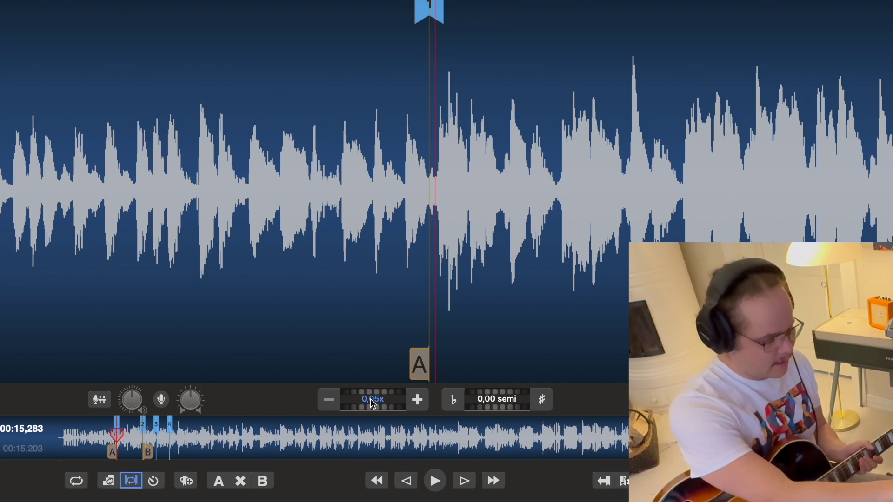
pyautogui.press('space')
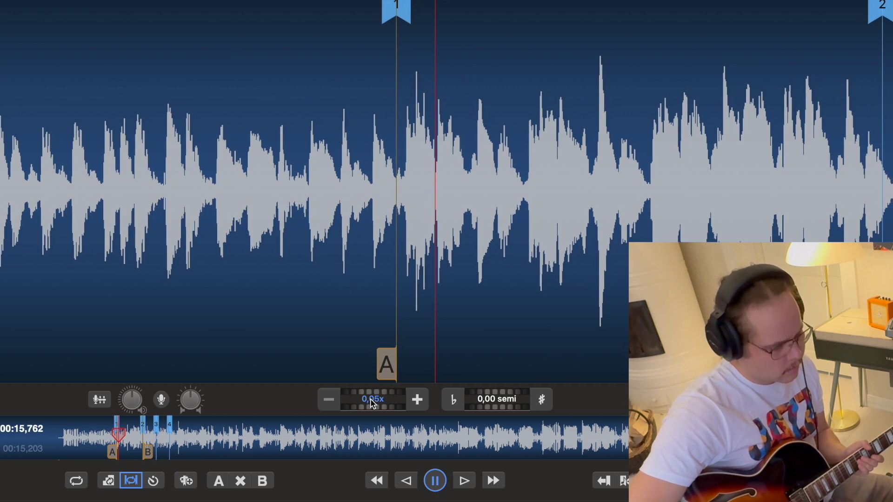
pyautogui.press('space')
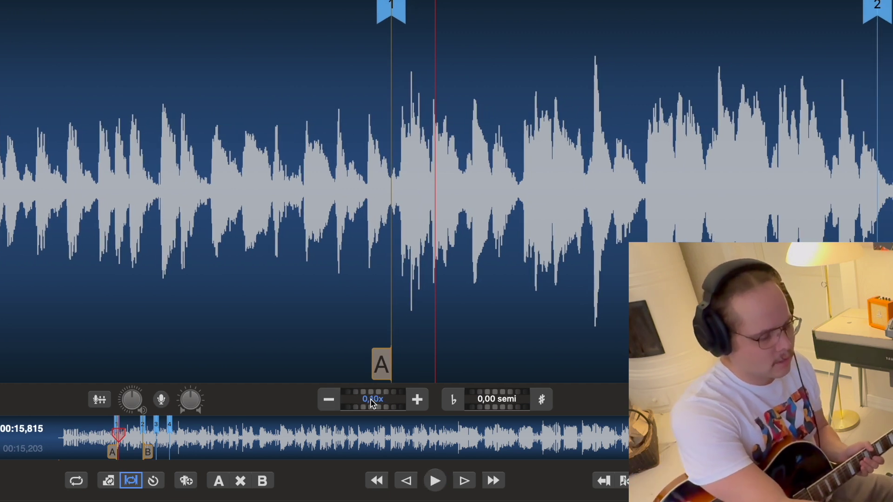
pyautogui.press('space')
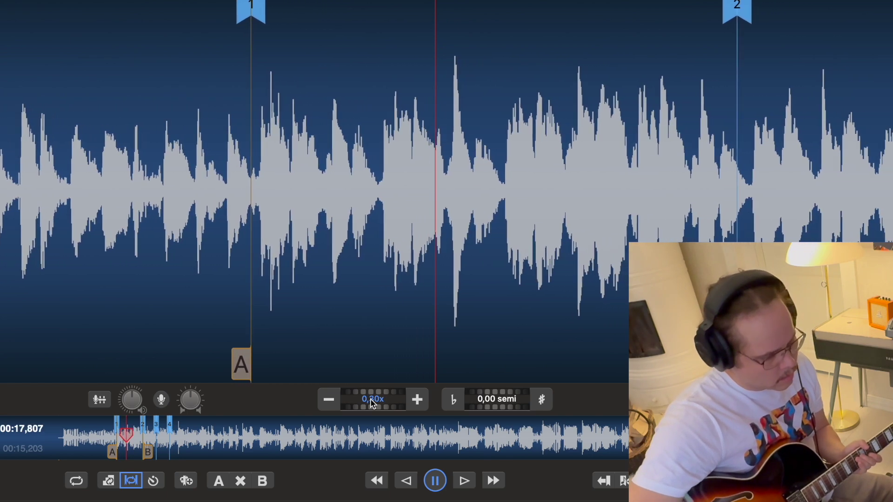
pyautogui.press('space')
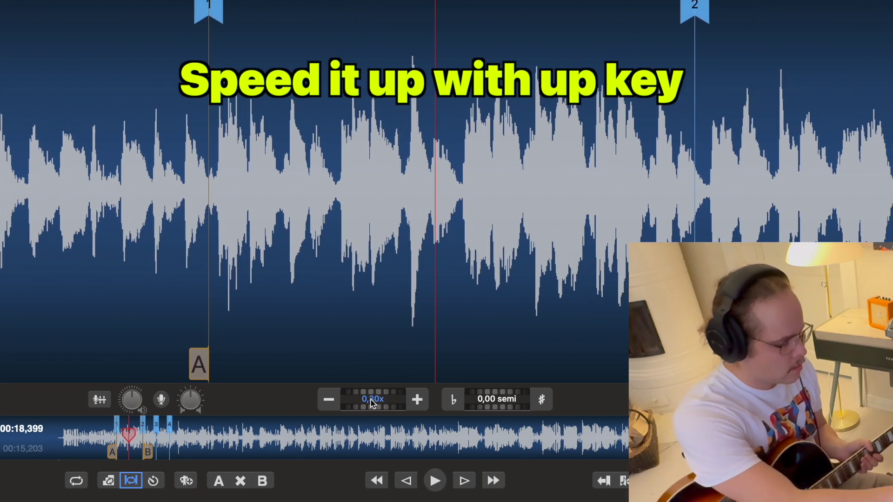
pyautogui.press('Up')
pyautogui.press('Up')
pyautogui.press('Up')
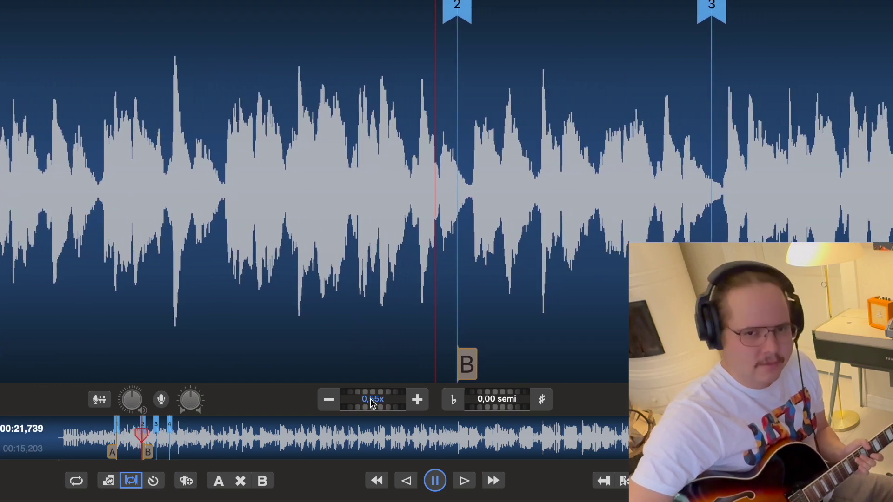
# Step: Loop the section from mark 2 to mark 3 and play it once
pyautogui.press('space')
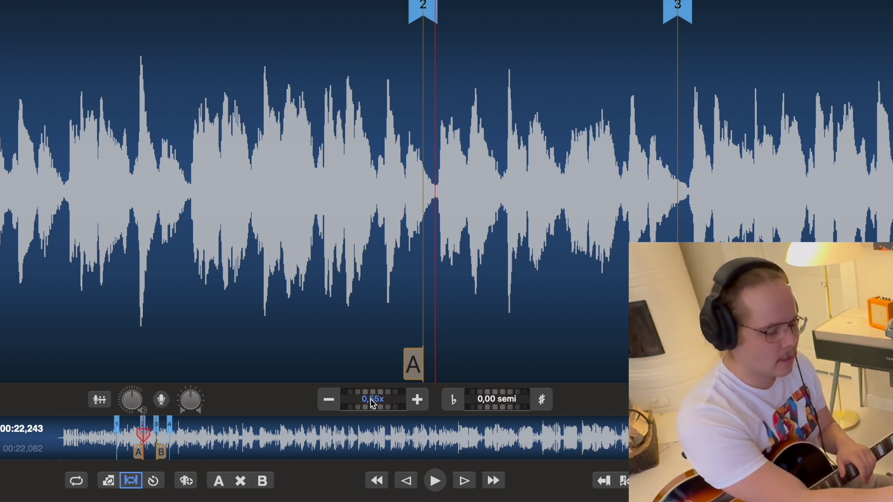
pyautogui.press('l')
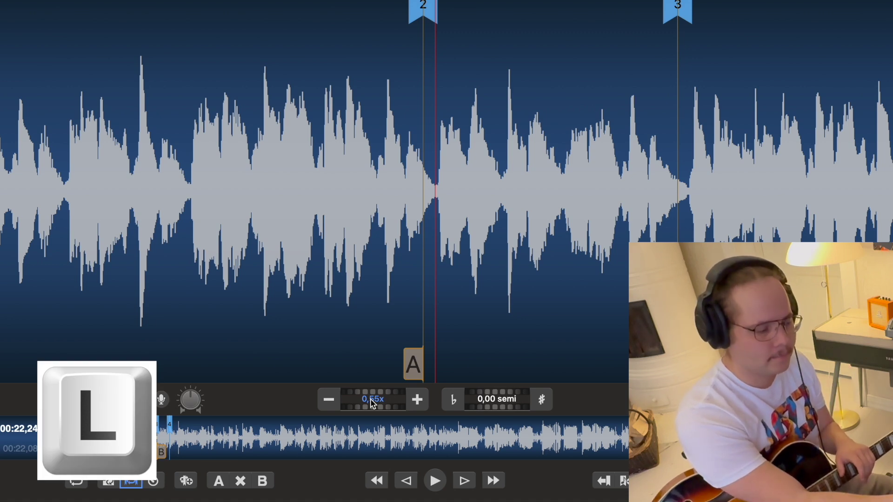
pyautogui.press('l')
pyautogui.press('space')
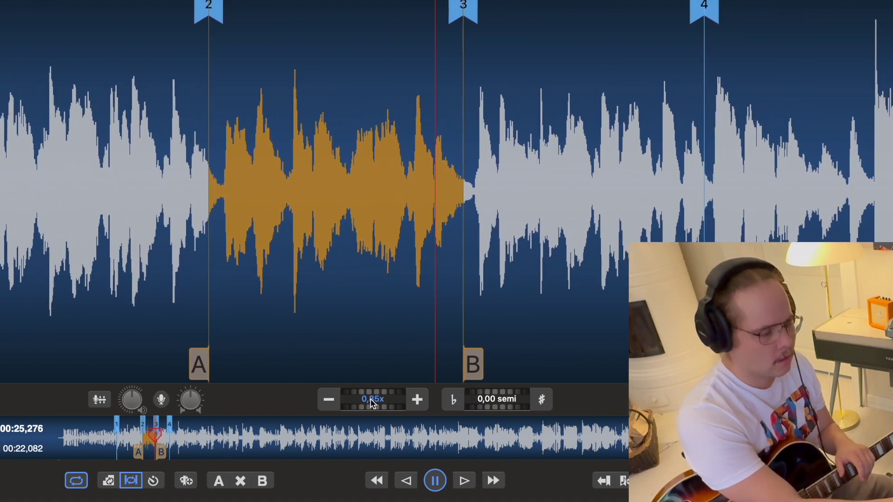
pyautogui.press('space')
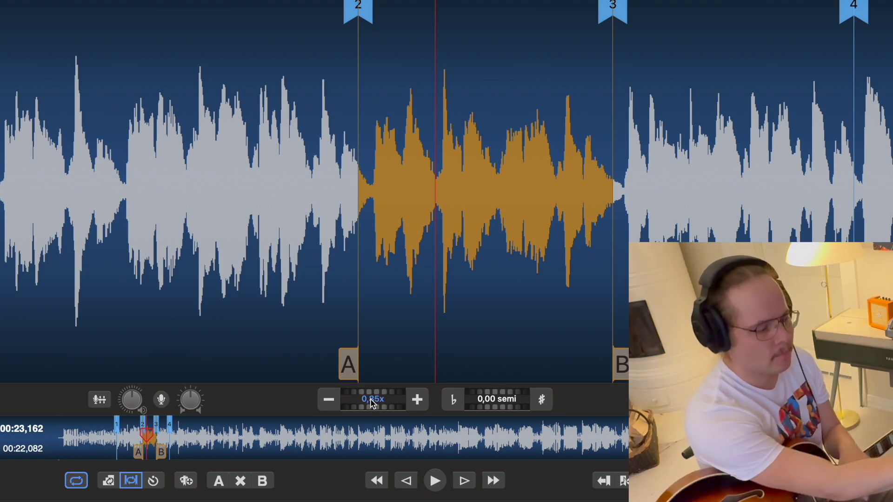
# Step: Shift the loop back to earlier marks, then forward again to mark 2
pyautogui.press('Left')
pyautogui.press('Left')
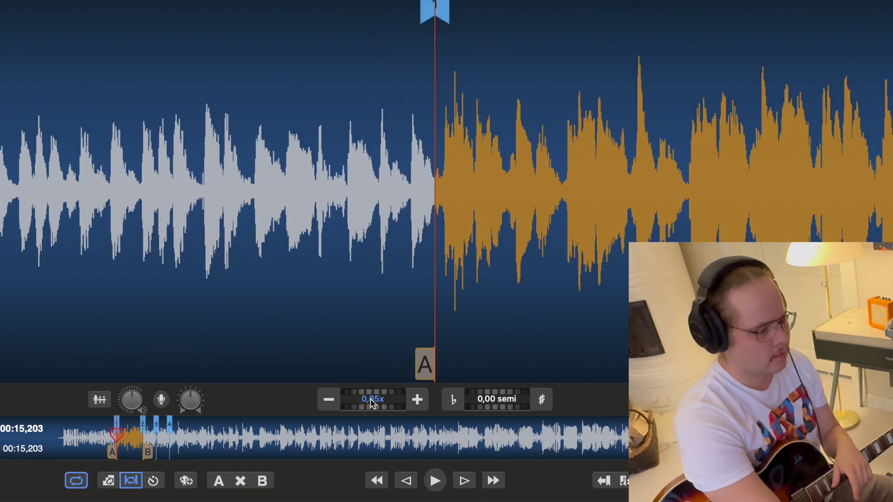
pyautogui.press('Right')
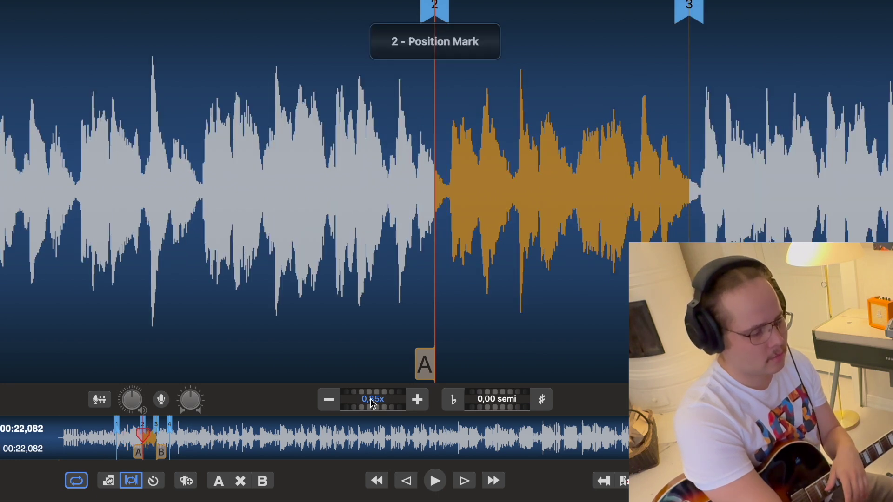
pyautogui.press('l')
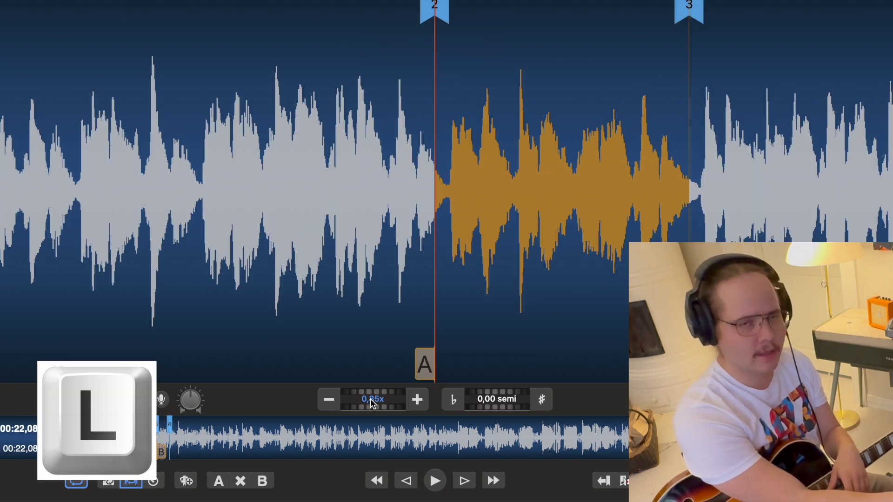
# Step: Turn looping off, reset speed to 1.00x, and add markers up to 18 during playback
pyautogui.press('l')
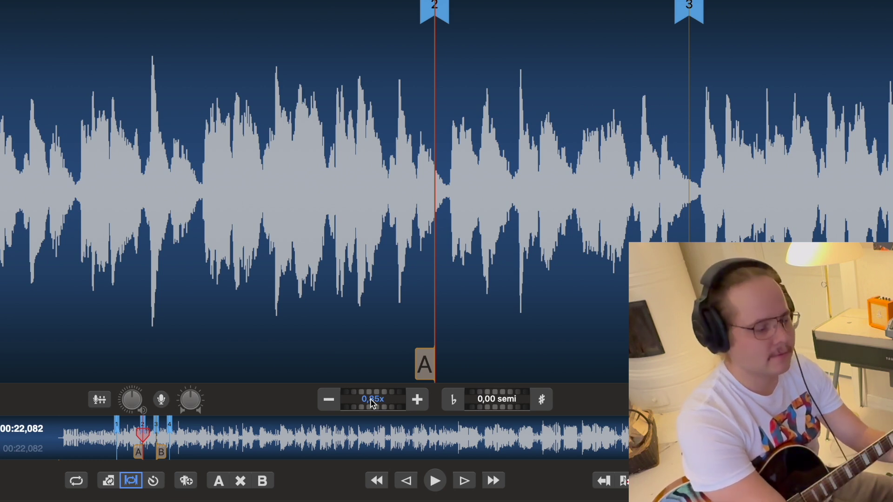
pyautogui.press('space')
pyautogui.click(371, 398)
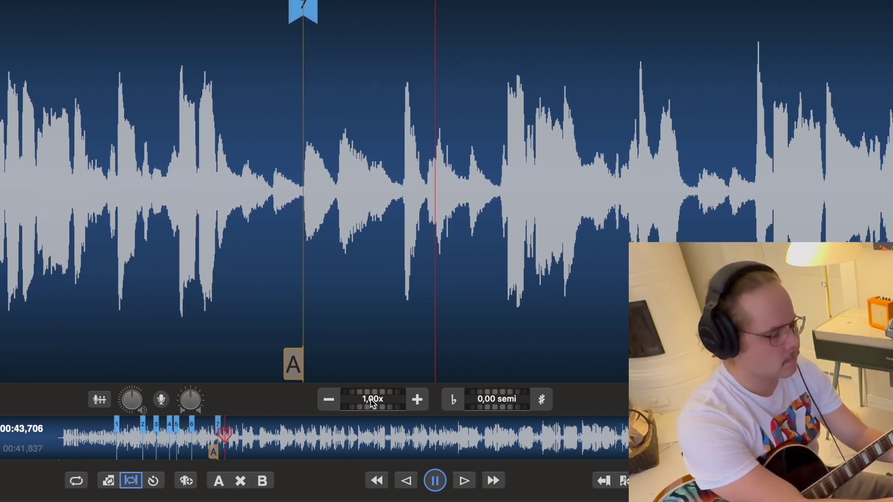
pyautogui.press('m')
pyautogui.press('m')
pyautogui.press('m')
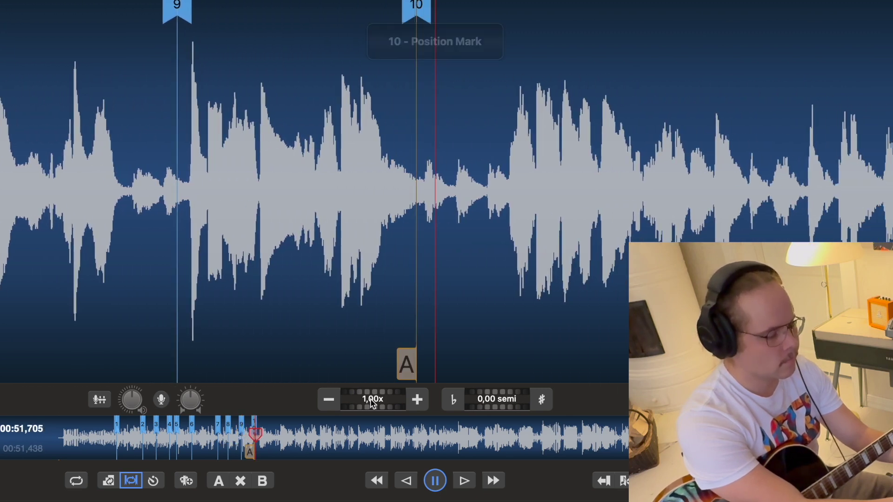
pyautogui.press('m')
pyautogui.press('m')
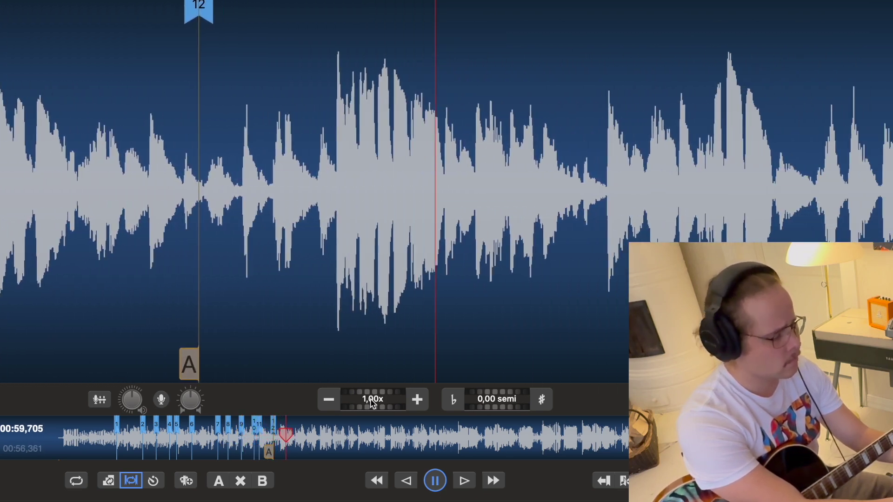
pyautogui.press('m')
pyautogui.press('m')
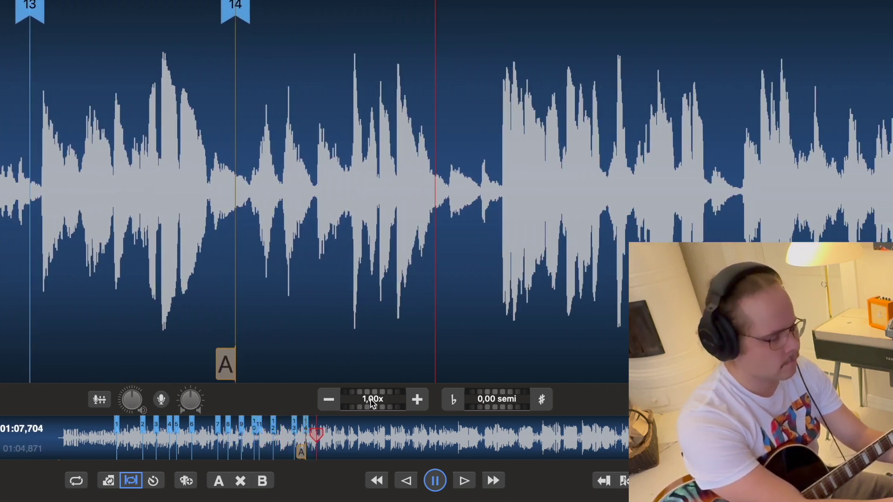
pyautogui.press('m')
pyautogui.press('m')
pyautogui.press('m')
pyautogui.press('m')
pyautogui.press('space')
# Step: Step back through the markers to marker 3, then forward to marker 7, and play from there
pyautogui.press('Left')
pyautogui.press('Left')
pyautogui.press('Left')
pyautogui.press('Left')
pyautogui.press('Left')
pyautogui.press('Left')
pyautogui.press('Left')
pyautogui.press('Left')
pyautogui.press('Left')
pyautogui.press('Left')
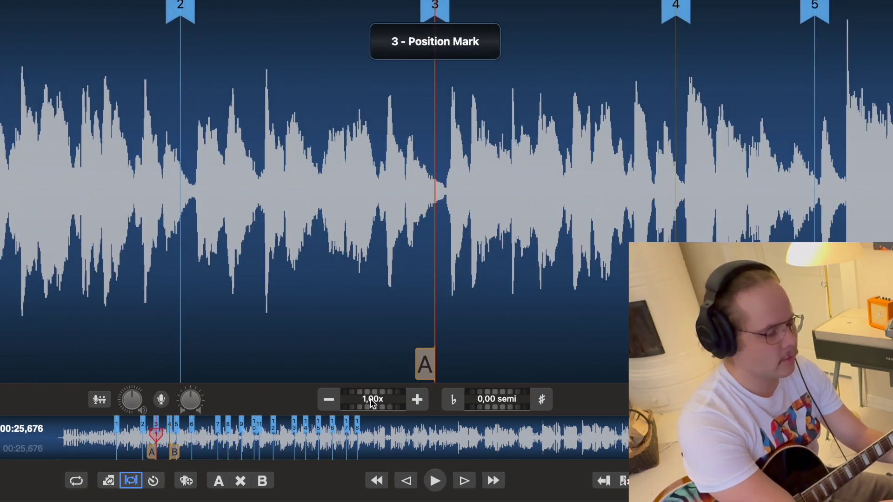
pyautogui.press('Left')
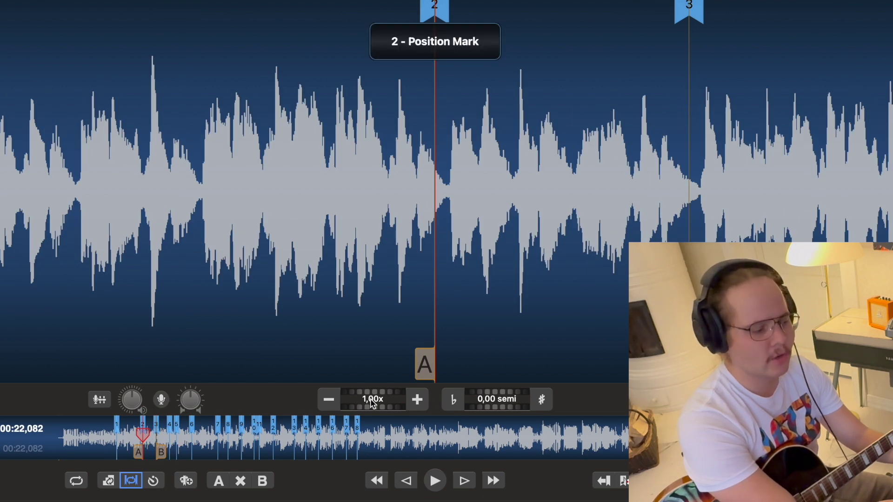
pyautogui.press('Right')
pyautogui.press('Right')
pyautogui.press('Right')
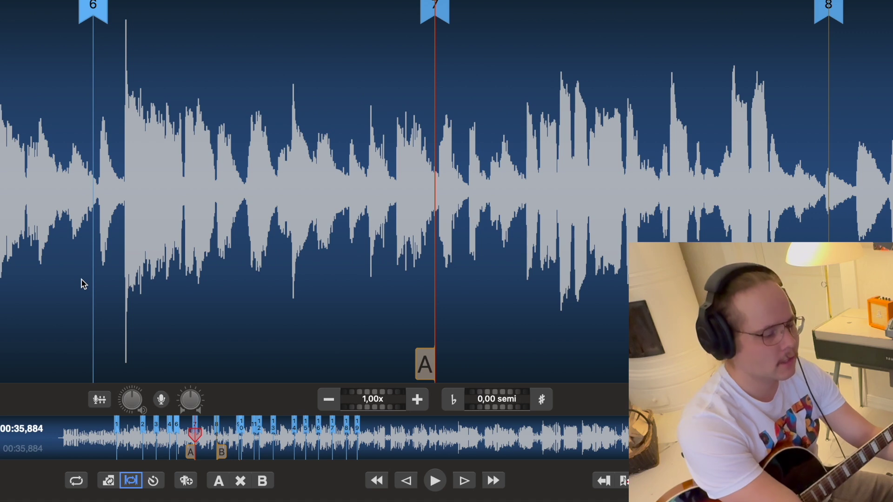
pyautogui.press('space')
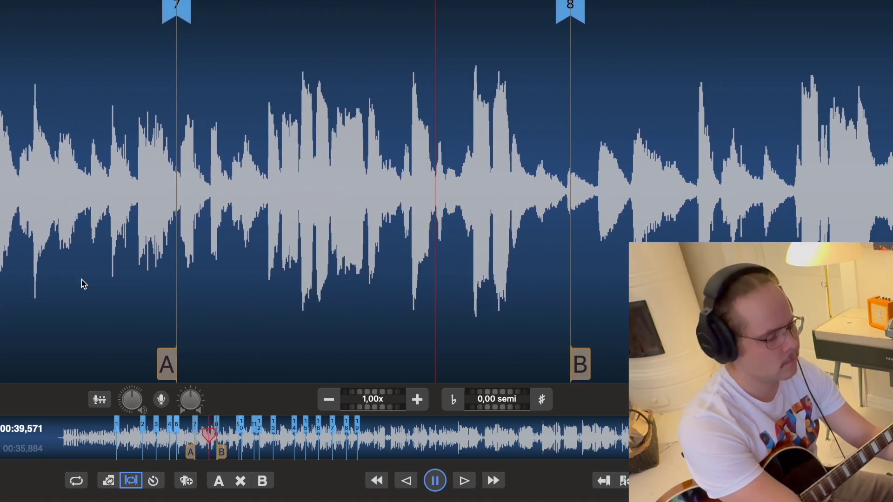
pyautogui.press('space')
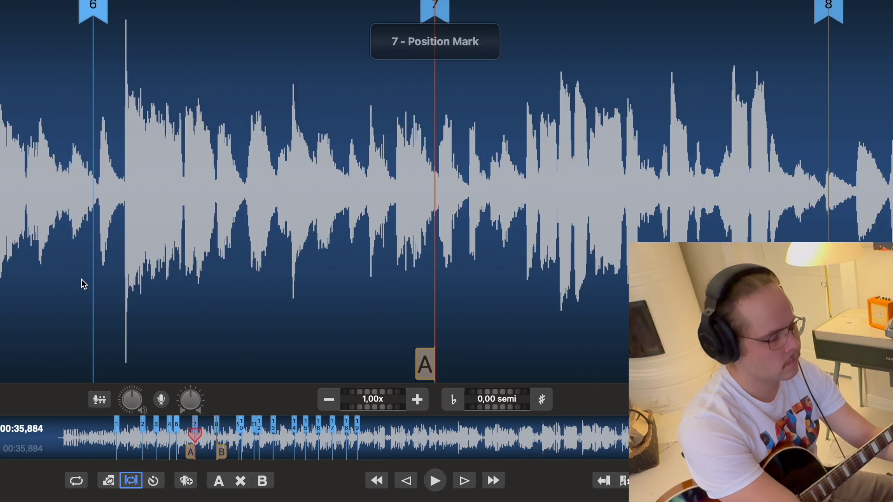
# Step: Lower the speed to 0.75x and loop the stretch between markers 7 and 8
pyautogui.press('-')
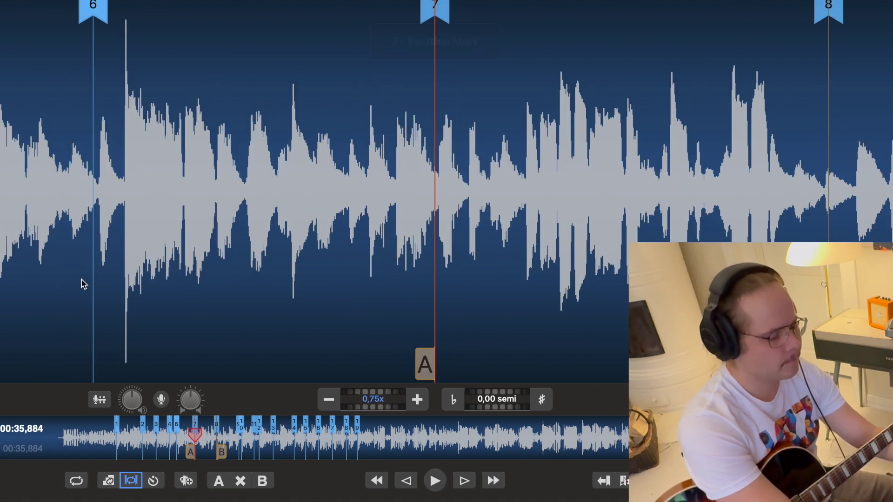
pyautogui.press('l')
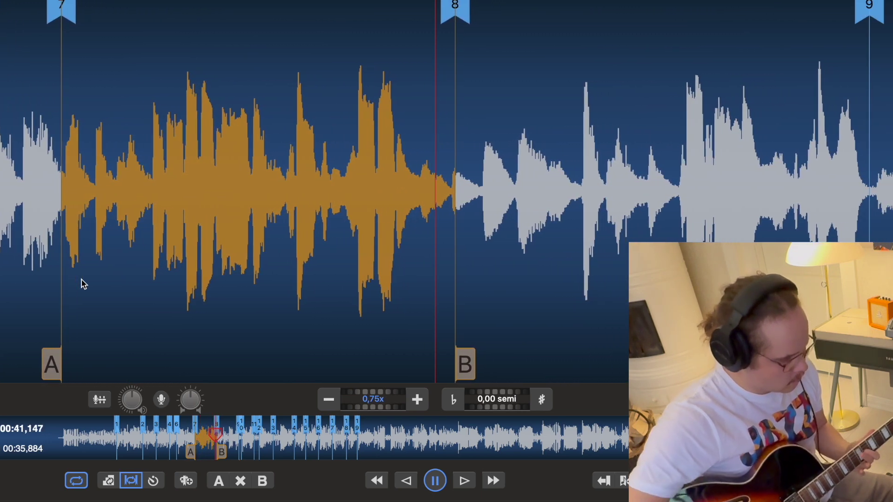
# Step: Stop the 0.75x marker 7–8 loop just after it restarts
pyautogui.press('space')
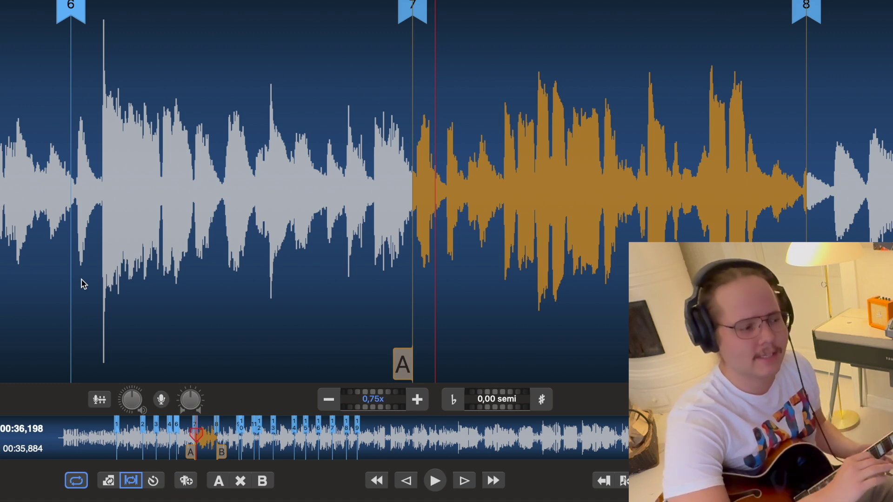
# Step: Drop the speed to 0.10x, raise it to 0.15x, and briefly play and pause
pyautogui.press('-')
pyautogui.press('-')
pyautogui.press('-')
pyautogui.press('-')
pyautogui.press('-')
pyautogui.press('-')
pyautogui.press('-')
pyautogui.press('-')
pyautogui.press('-')
pyautogui.press('-')
pyautogui.press('-')
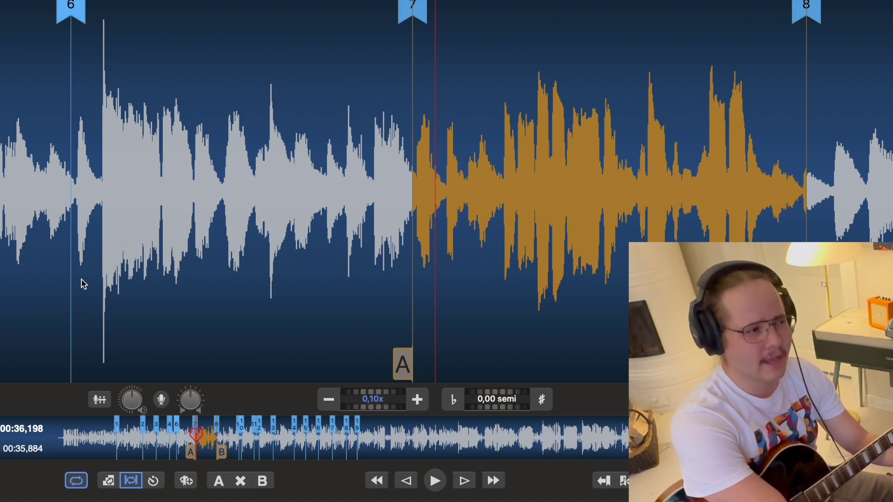
pyautogui.press('+')
pyautogui.press('space')
pyautogui.press('space')
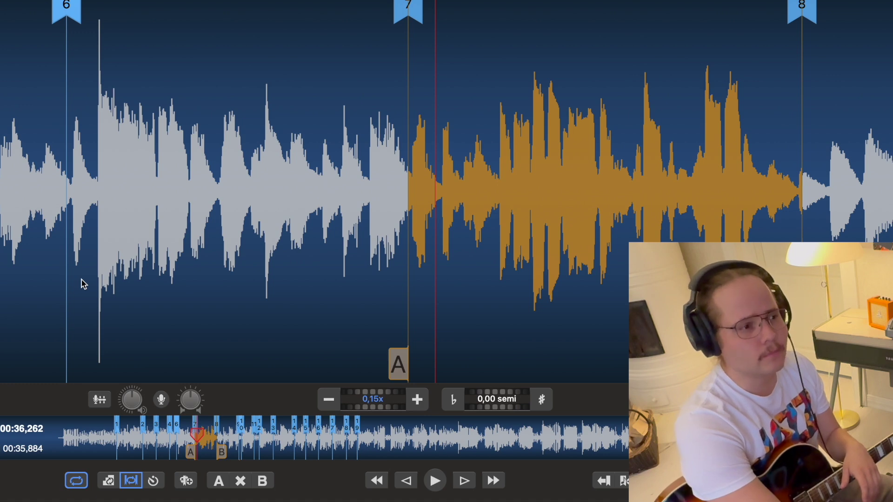
# Step: Raise the marker 7–8 loop's playback speed to 0.70x
pyautogui.press('Up')
pyautogui.press('Up')
pyautogui.press('Up')
pyautogui.press('Up')
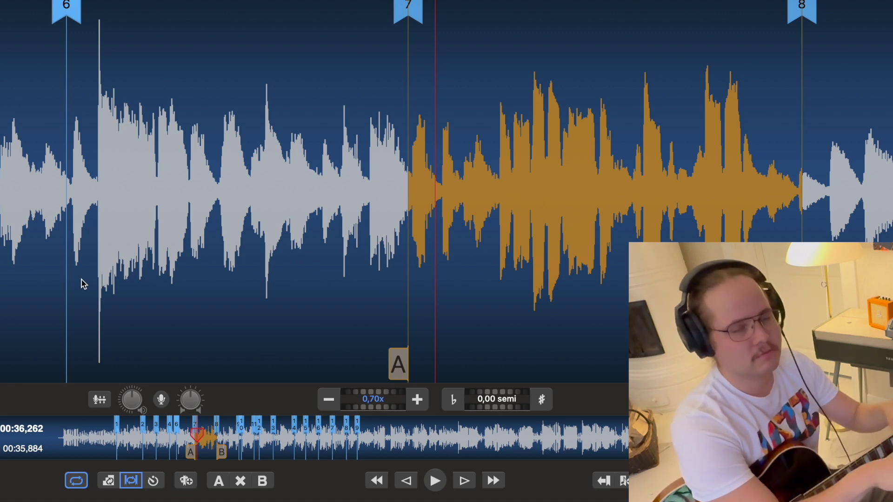
# Step: Play from marker 7, set the loop end at marker 8, shift the loop to 8–9, then stop
pyautogui.press('space')
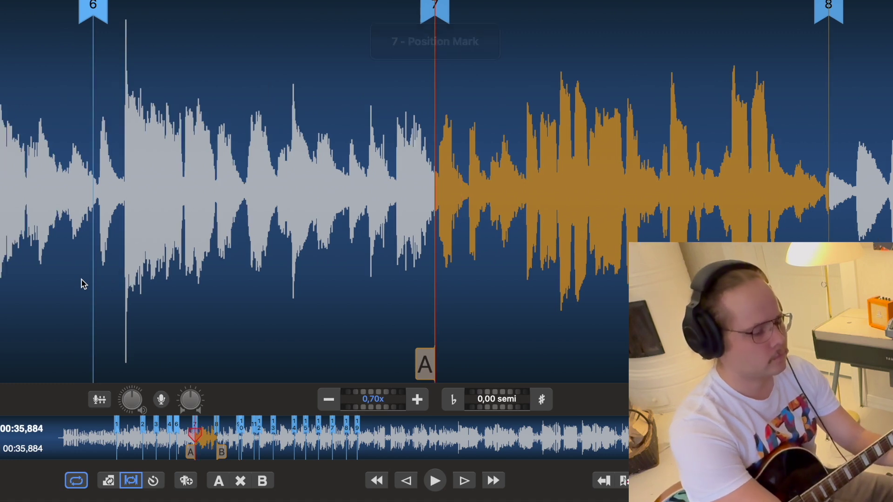
pyautogui.press('b')
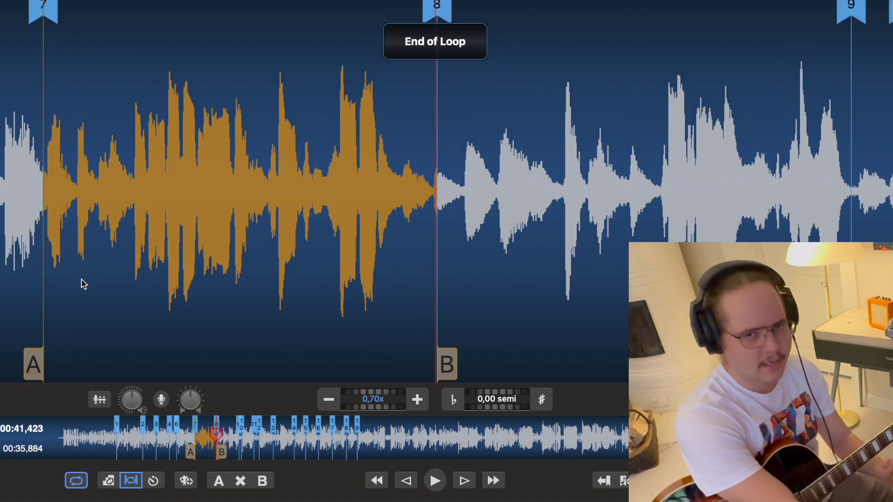
pyautogui.press('a')
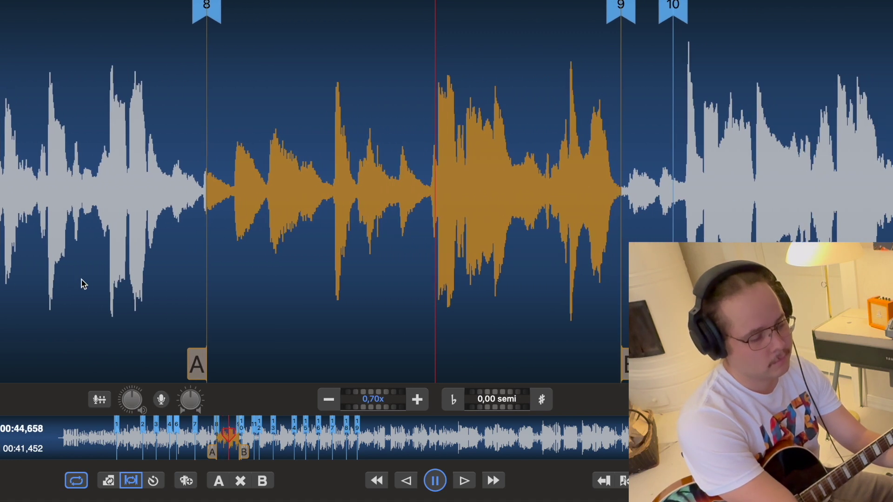
pyautogui.press('space')
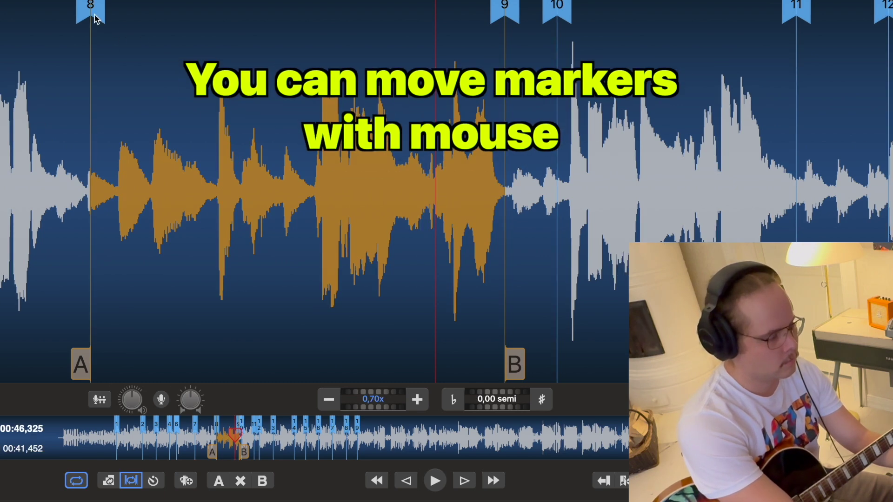
# Step: Drag marker 8 and loop start A later, then play-test the shortened 8–9 loop
pyautogui.moveTo(92, 14); pyautogui.dragTo(273, 59)
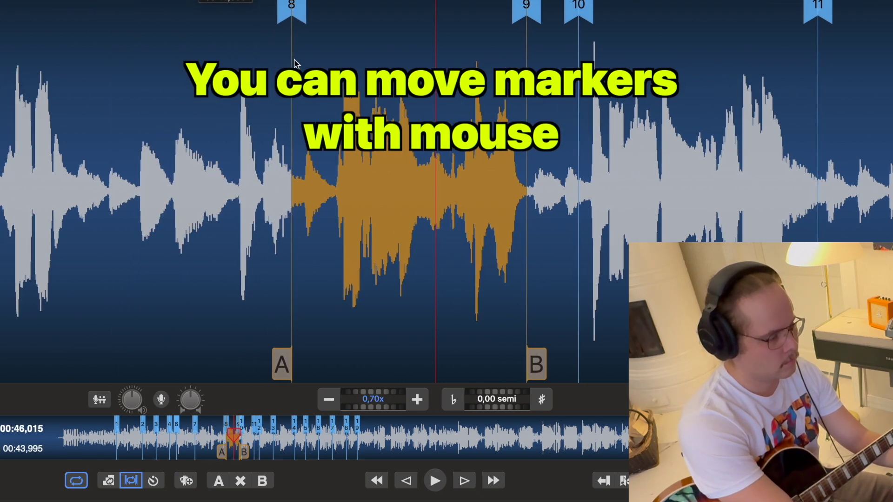
pyautogui.moveTo(293, 14); pyautogui.dragTo(317, 18)
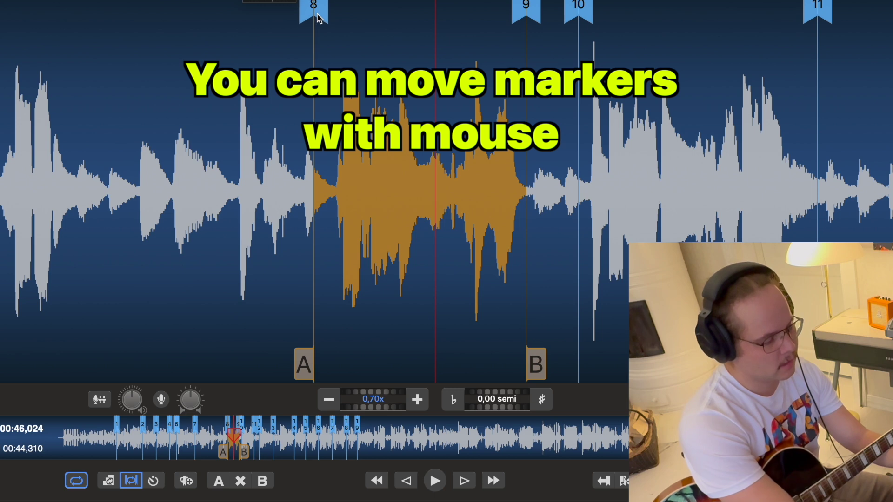
pyautogui.press('space')
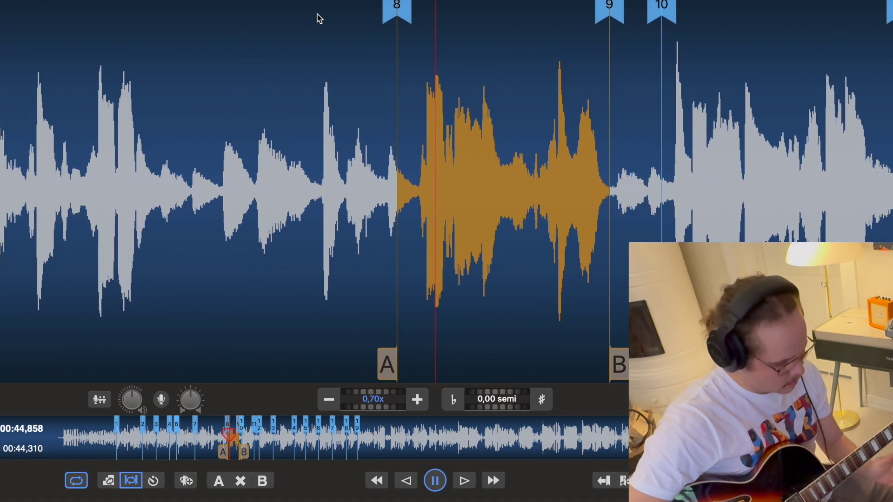
pyautogui.press('space')
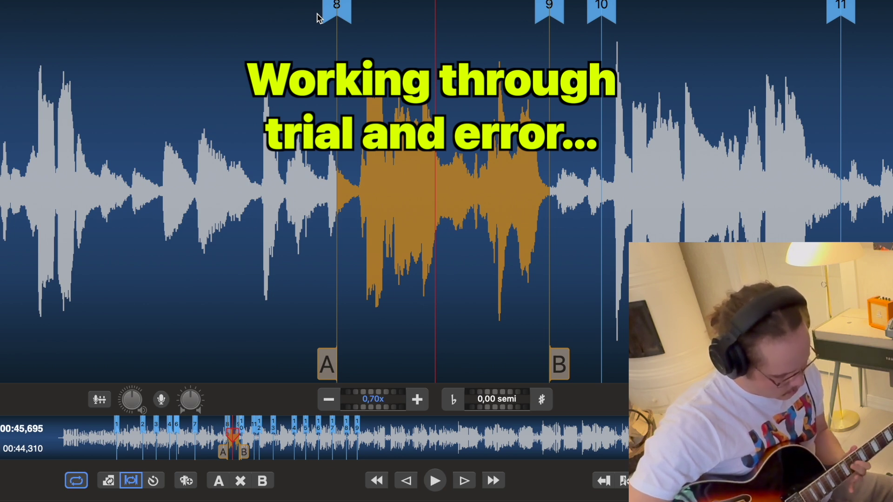
pyautogui.press('space')
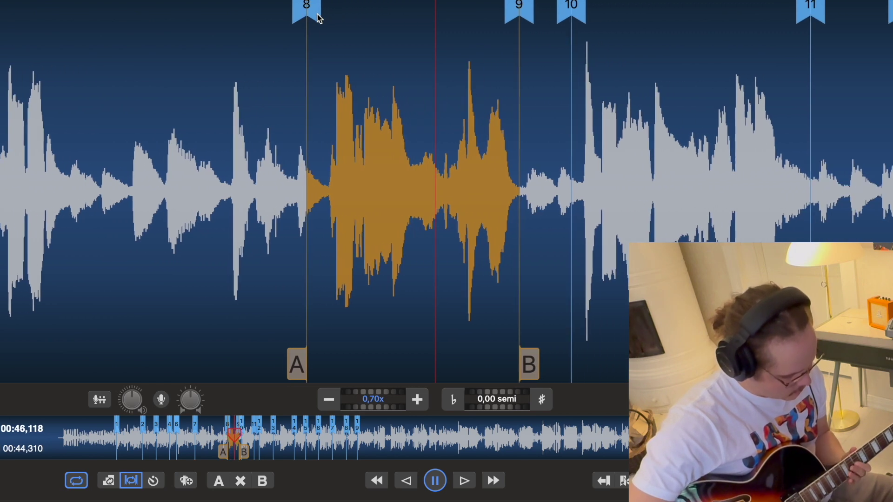
# Step: Stop playback of the 0.70x marker 8–9 loop
pyautogui.press('space')
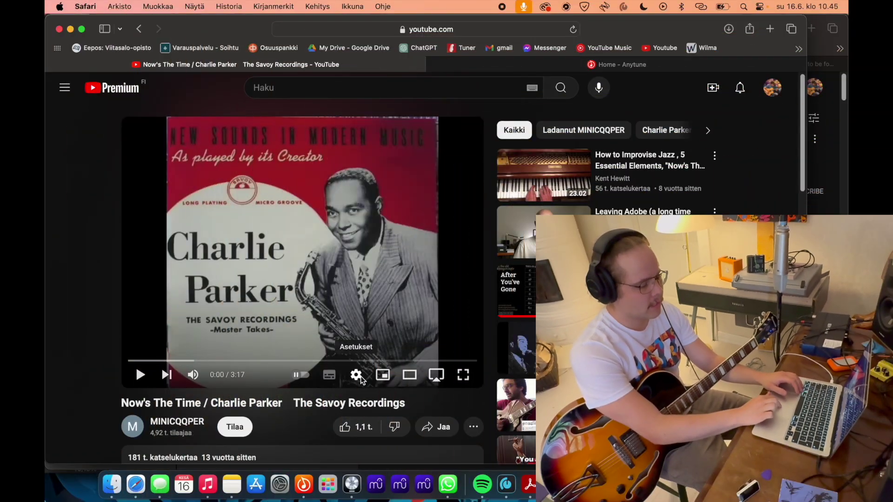
# Step: View YouTube's Toistonopeus speed options, then play the video and skip ahead five seconds
pyautogui.click(357, 377)
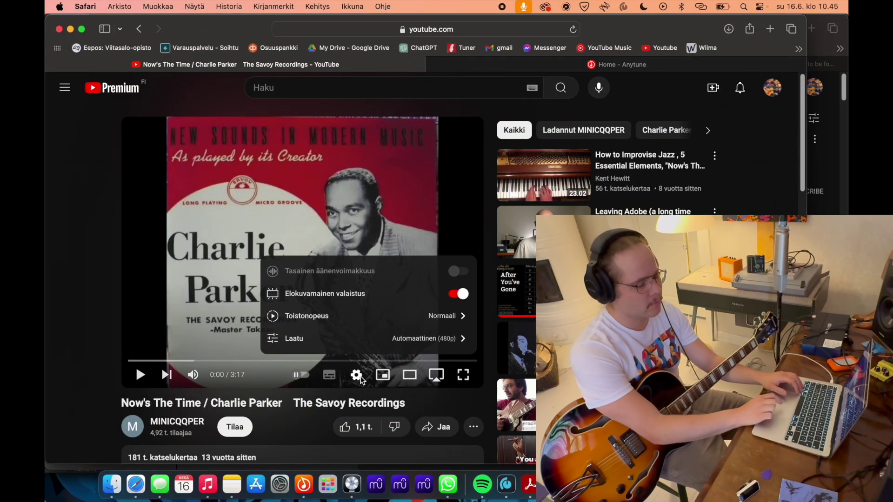
pyautogui.click(355, 316)
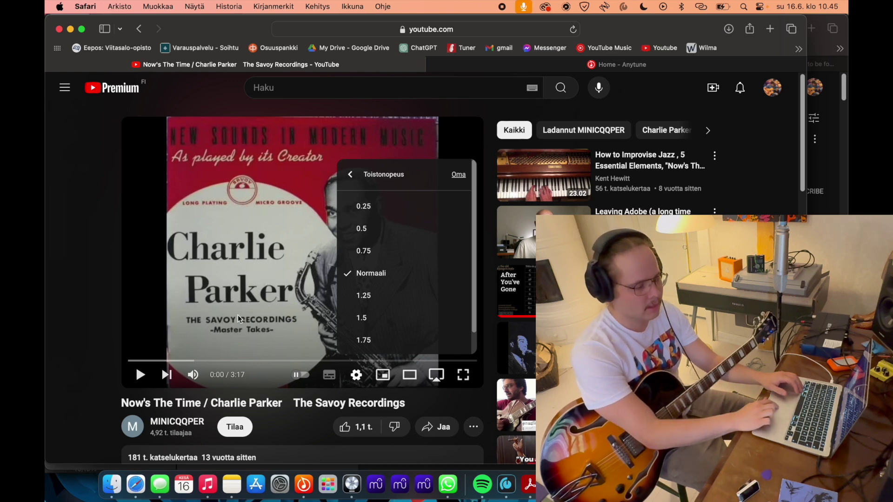
pyautogui.click(258, 249)
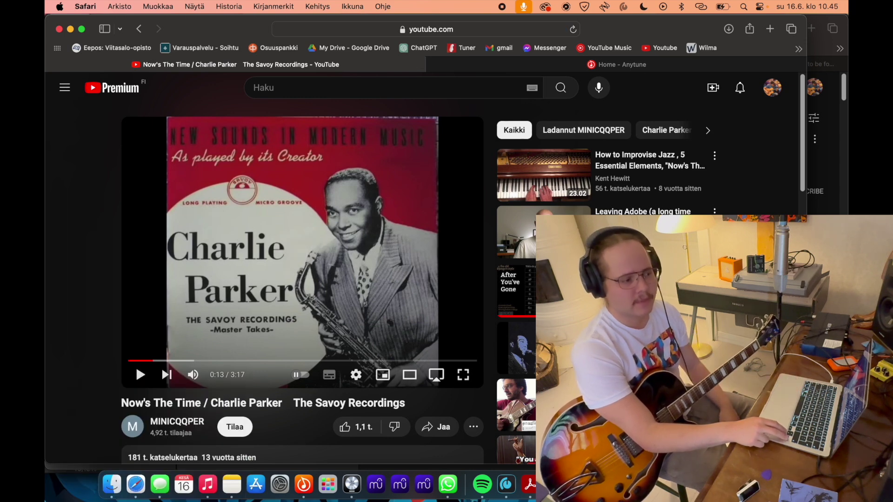
pyautogui.press('space')
pyautogui.press('Right')
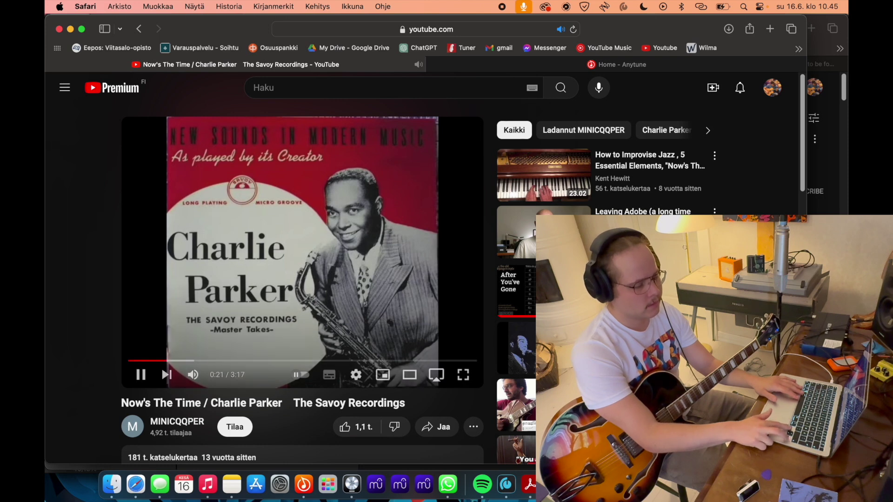
# Step: Pause the video, seek back five seconds, and resume playing from about 0:19
pyautogui.press('space')
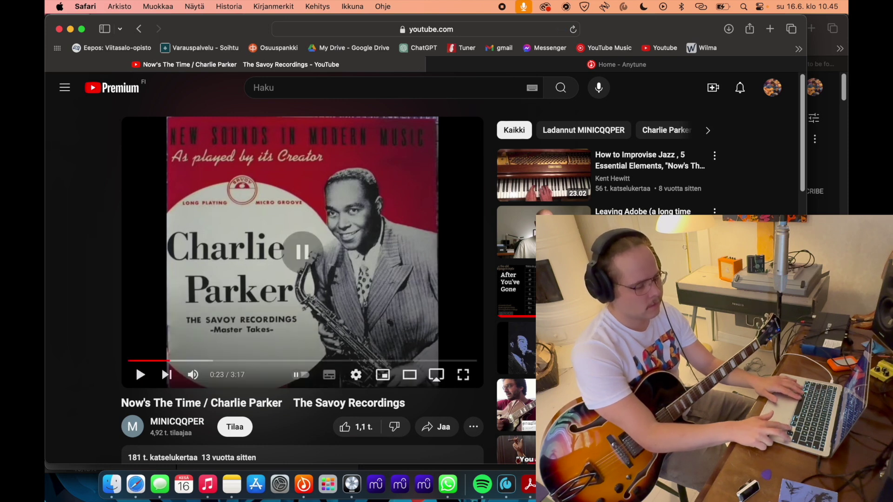
pyautogui.press('Left')
pyautogui.press('space')
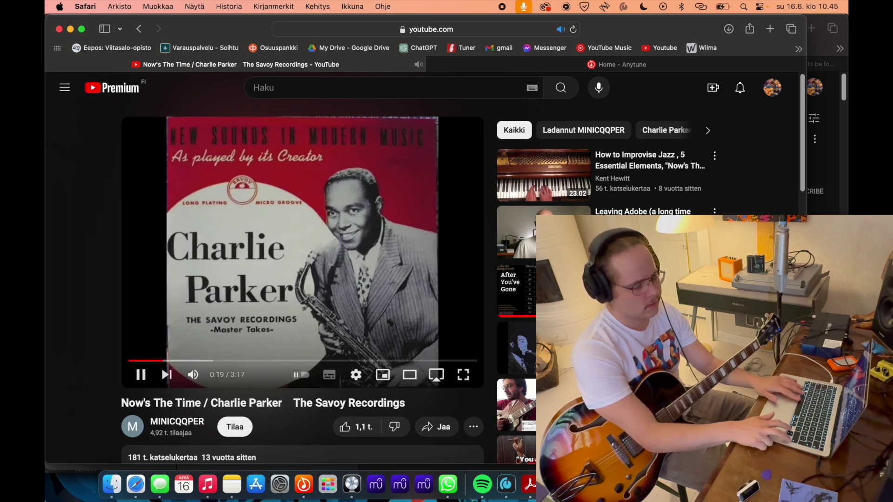